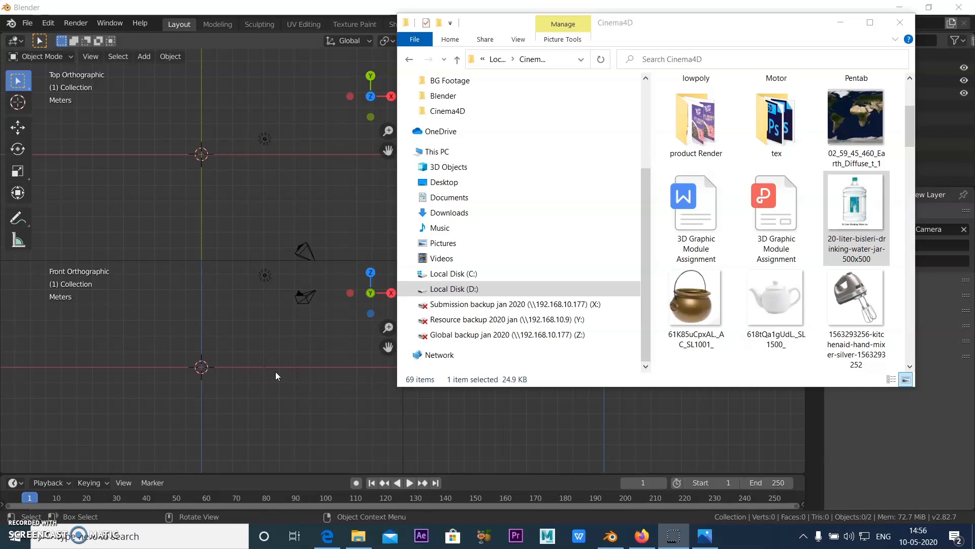
Step: Place the 20-liter Bisleri water jar image in the front view as a reference and enlarge it from its upper corner
click(714, 326)
click(848, 235)
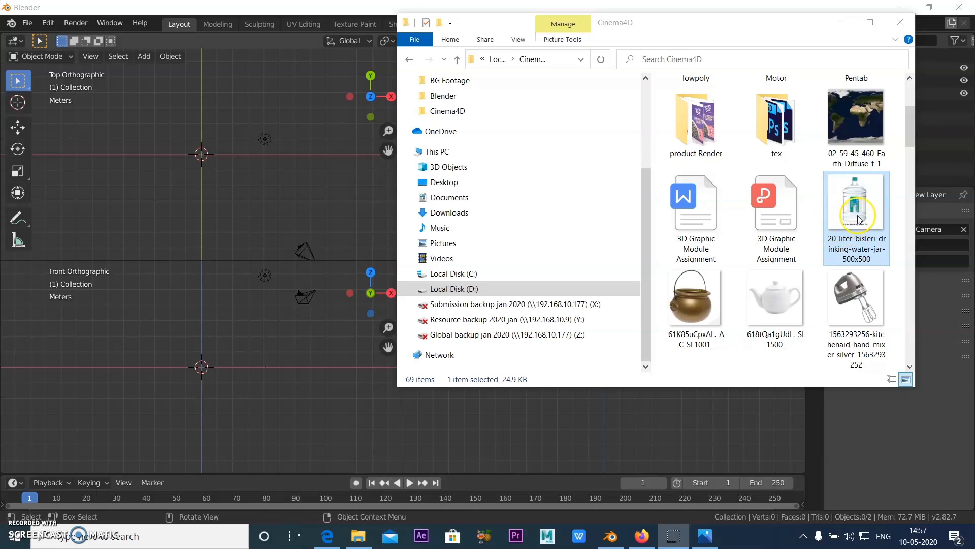
drag(859, 218, 514, 454)
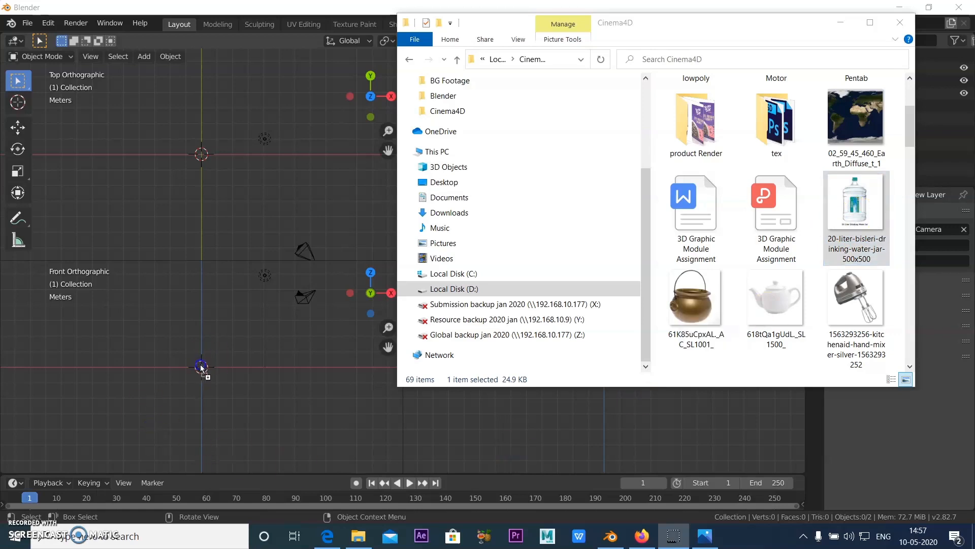
drag(200, 371, 199, 369)
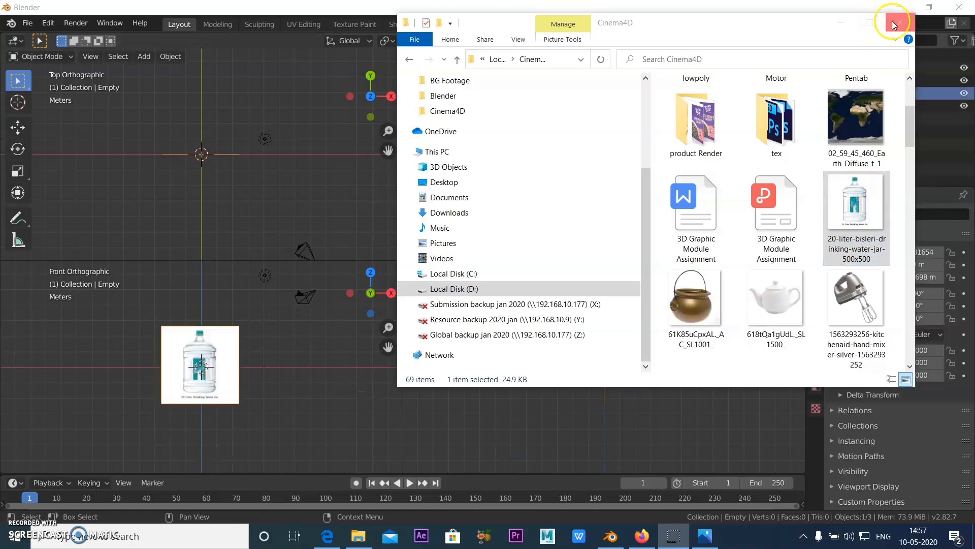
click(559, 202)
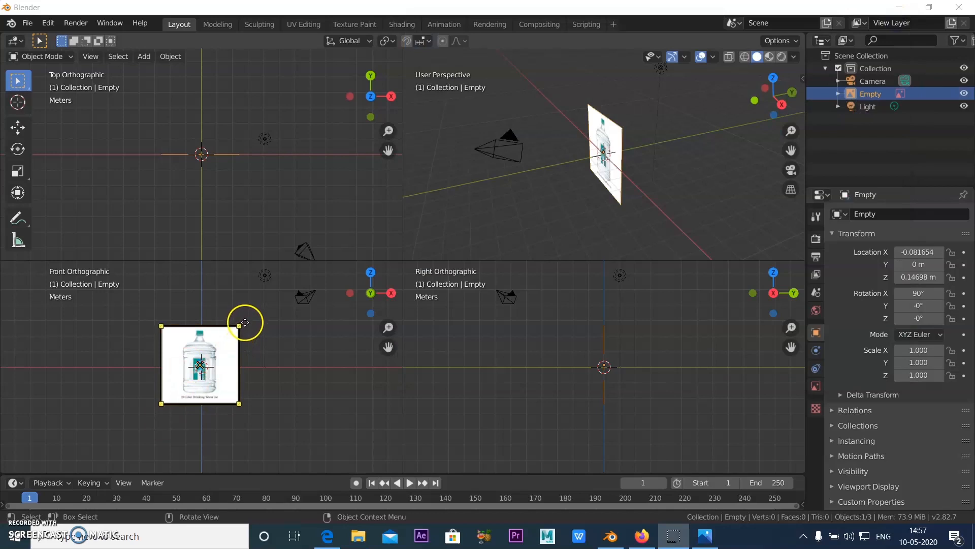
drag(241, 325, 306, 281)
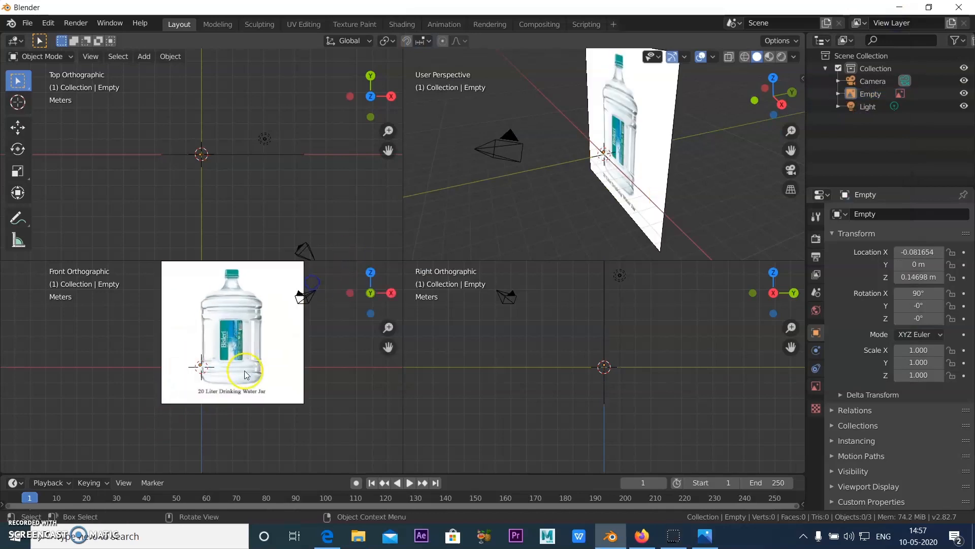
scroll(270, 376, down, 4)
Step: Raise the reference image to a Z location of about 1.3 m and enlarge it slightly further
click(17, 127)
drag(250, 352, 259, 286)
mouse_move(199, 334)
mouse_down()
mouse_move(198, 311)
mouse_move(199, 326)
mouse_up()
drag(234, 359, 236, 352)
drag(623, 157, 617, 155)
click(618, 186)
click(638, 144)
click(623, 162)
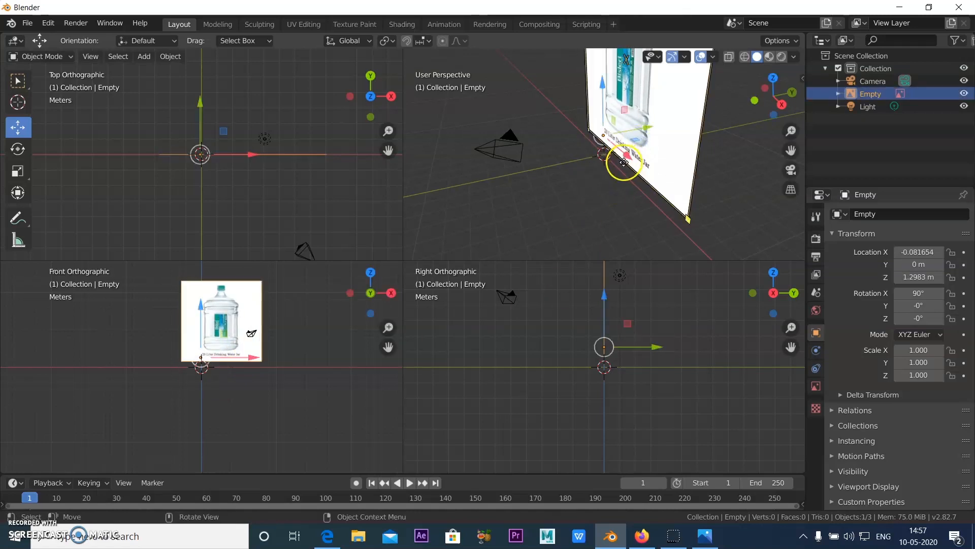
drag(626, 157, 625, 162)
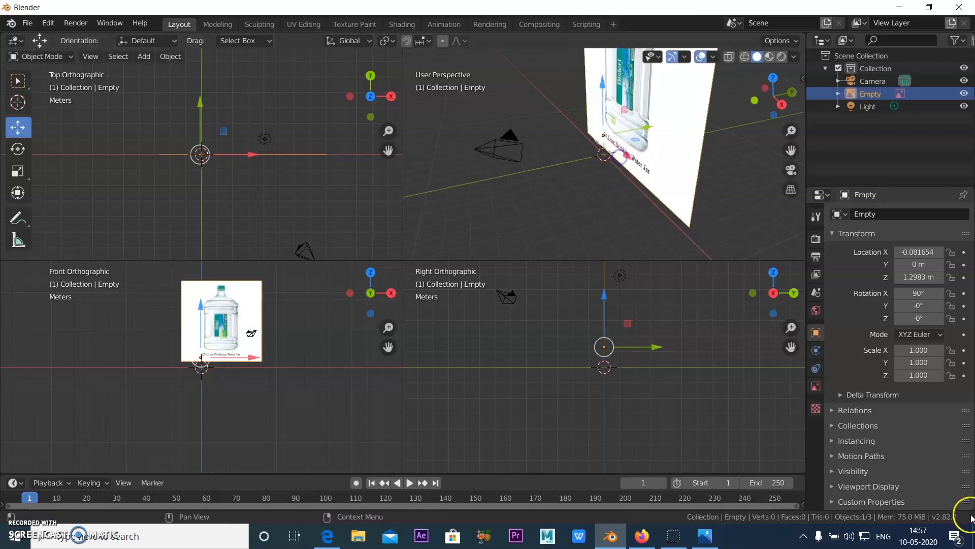
Step: Position the reference image at about X -2.73 m, Y 6.65 m and Z -0.34 m
click(919, 252)
text(0.29835)
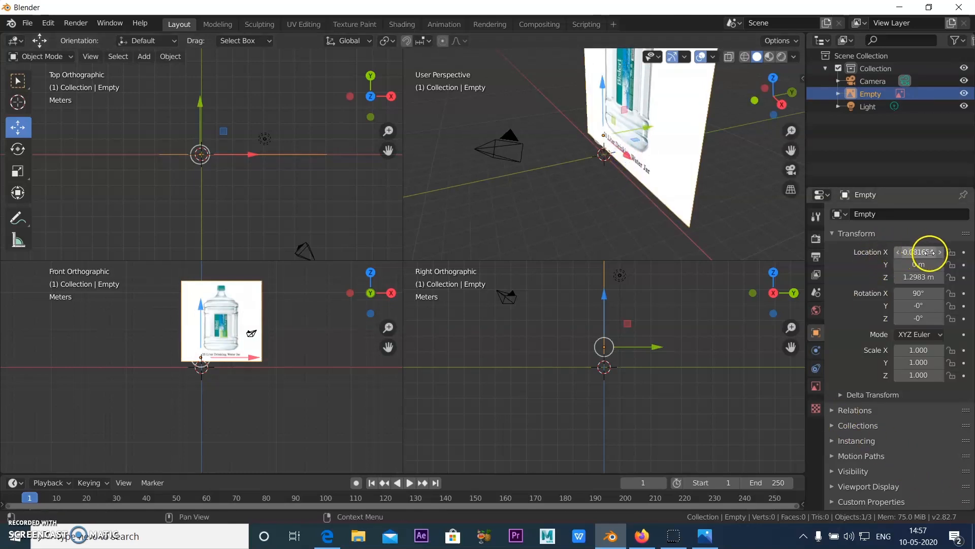
key(Return)
drag(948, 252, 796, 258)
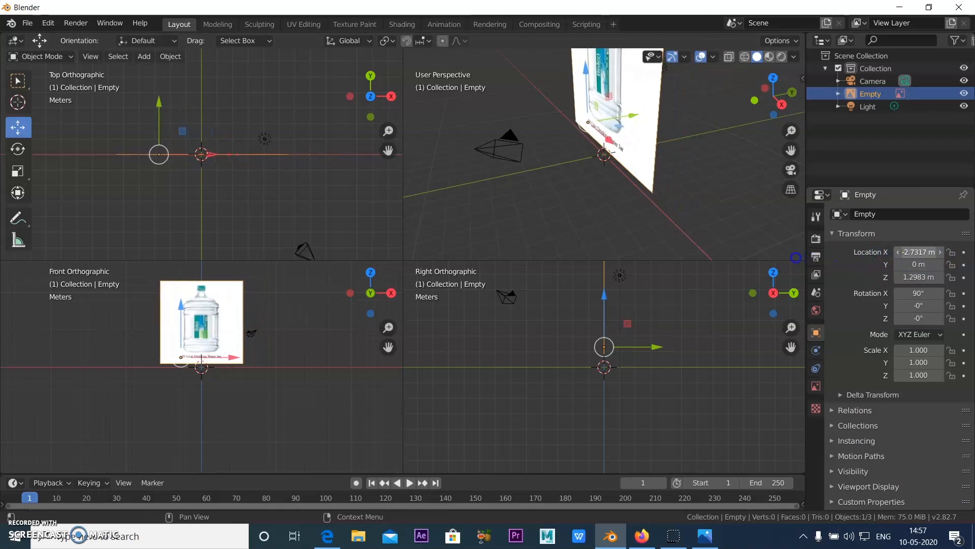
drag(904, 278, 819, 286)
drag(907, 265, 355, 298)
click(272, 339)
Step: Lower the reference image to about Z -0.67 m so the jar's base sits on the X axis in the front view
scroll(254, 371, up, 4)
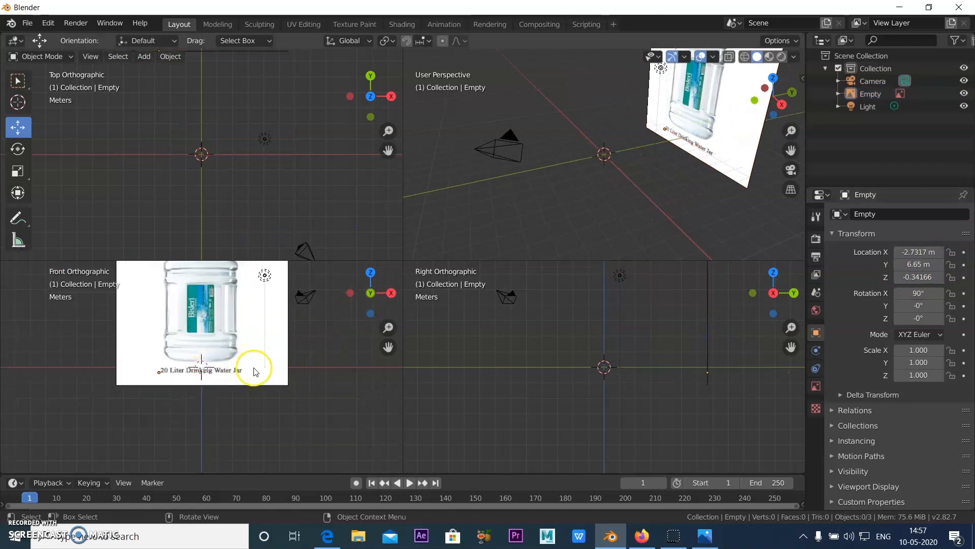
click(256, 372)
drag(159, 330, 171, 333)
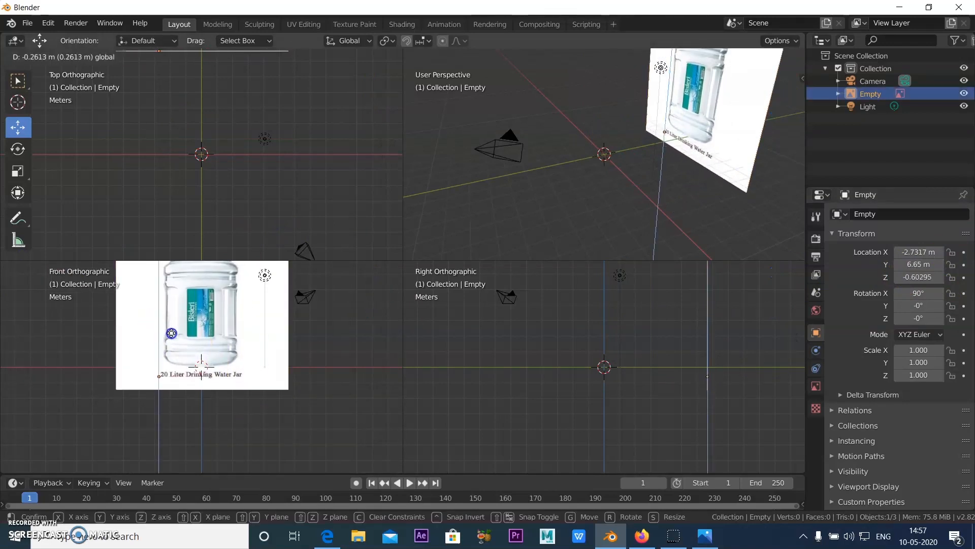
right_click(171, 333)
scroll(254, 369, down, 3)
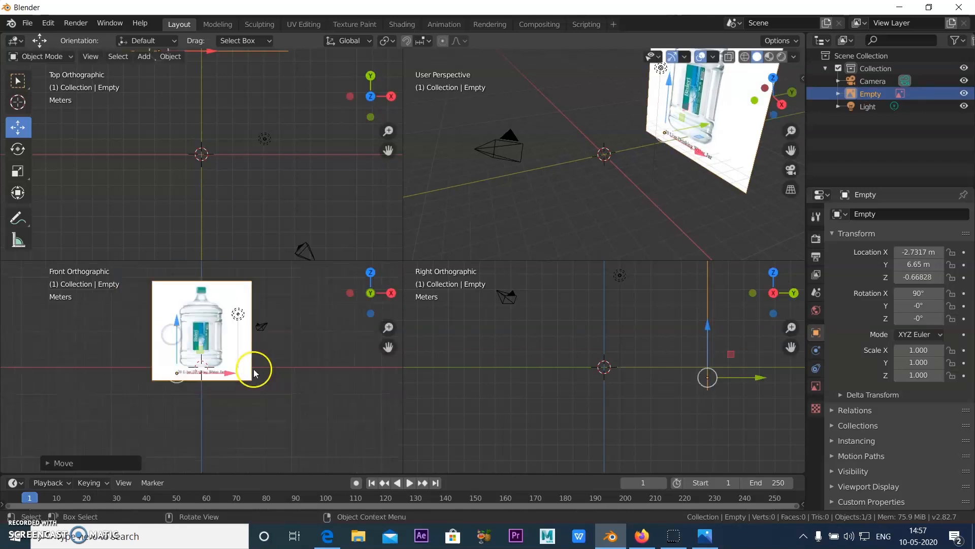
click(271, 403)
Step: Add a NURBS curve at the origin and move it along Y to about -0.94 m
click(144, 56)
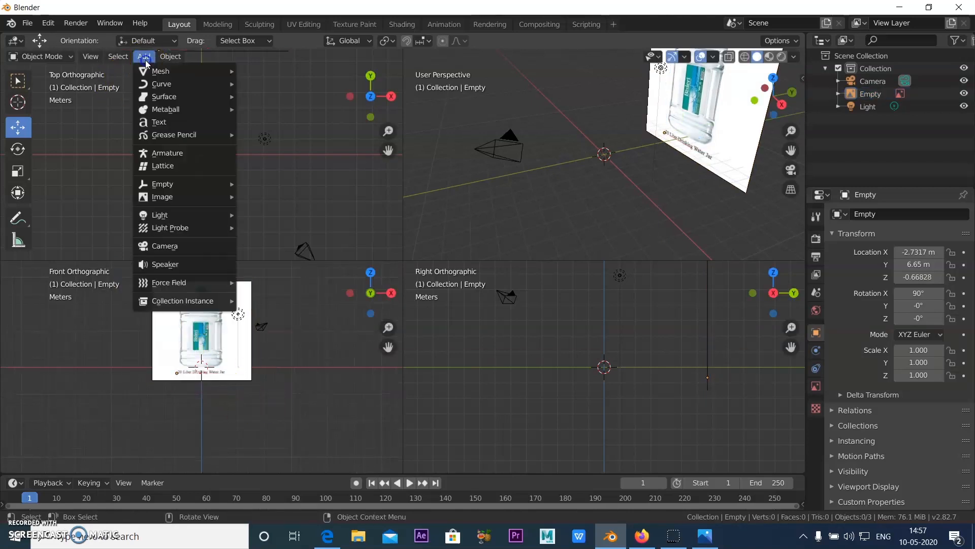
click(159, 86)
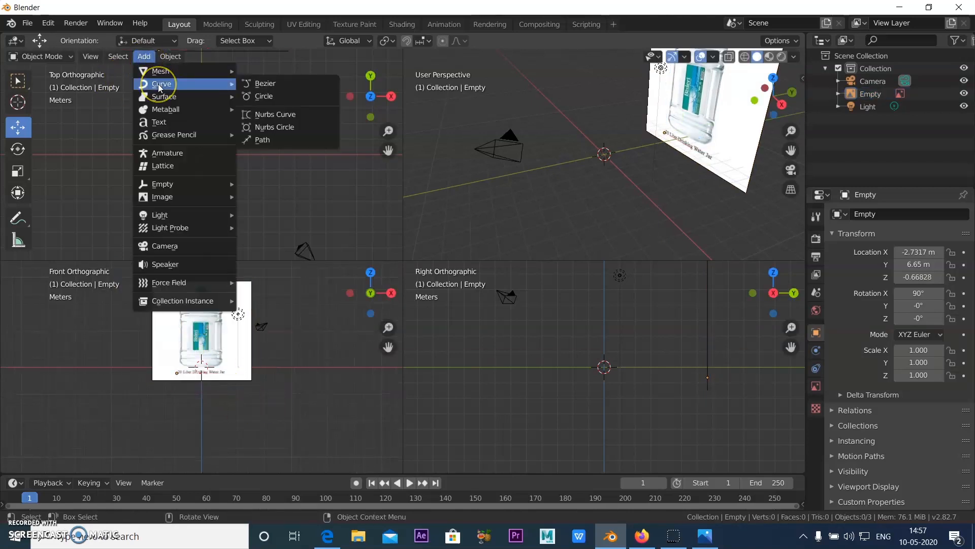
click(264, 116)
scroll(193, 125, up, 3)
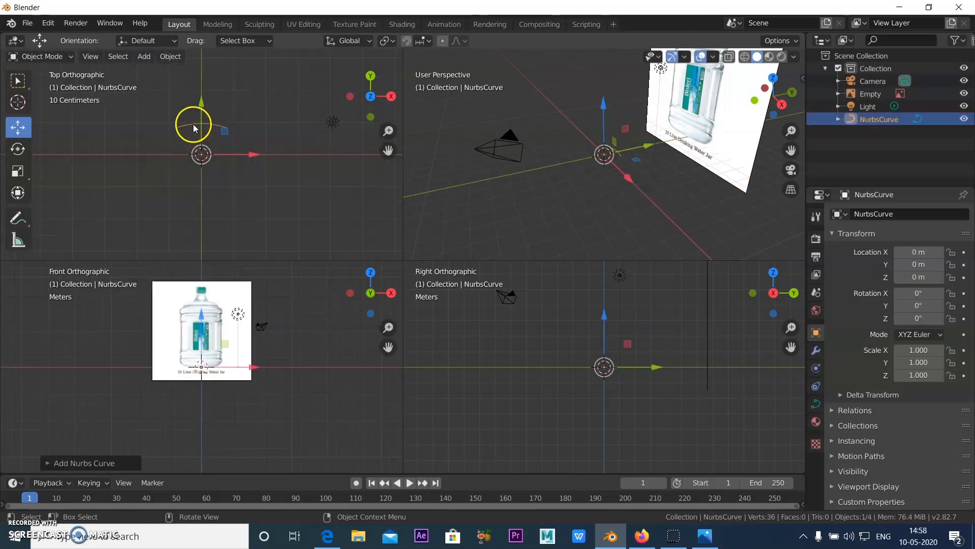
click(227, 113)
drag(203, 102, 212, 154)
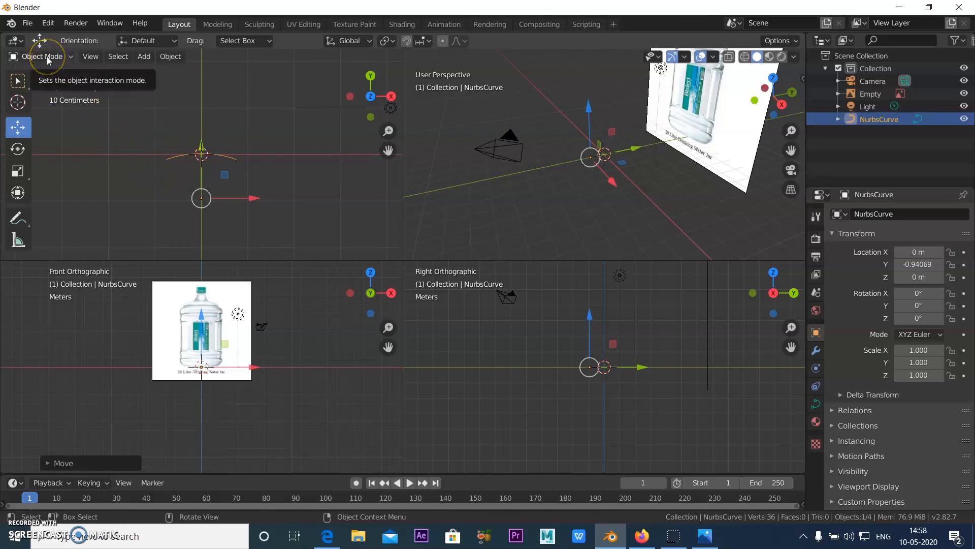
Step: Switch the curve to Edit Mode and move its two control points on the negative X side onto the X axis
click(47, 58)
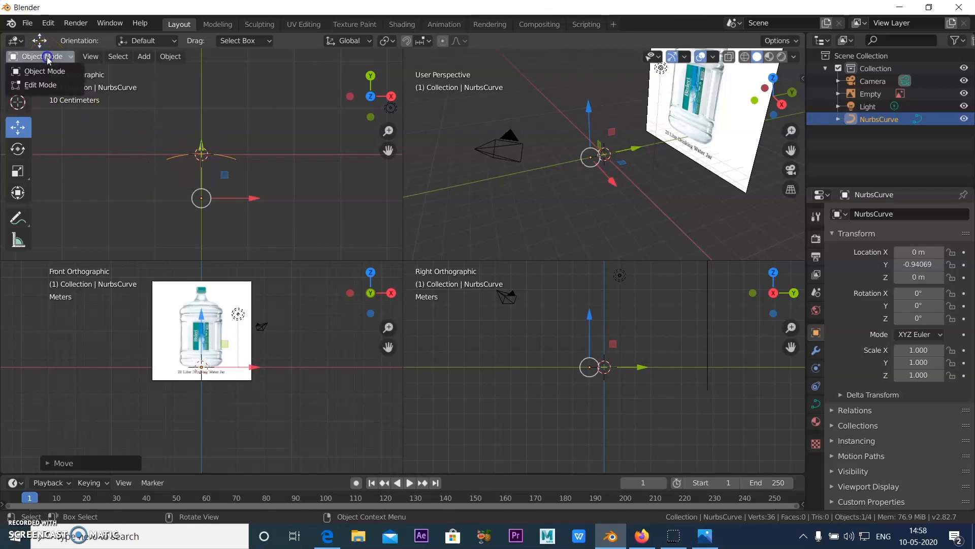
click(40, 82)
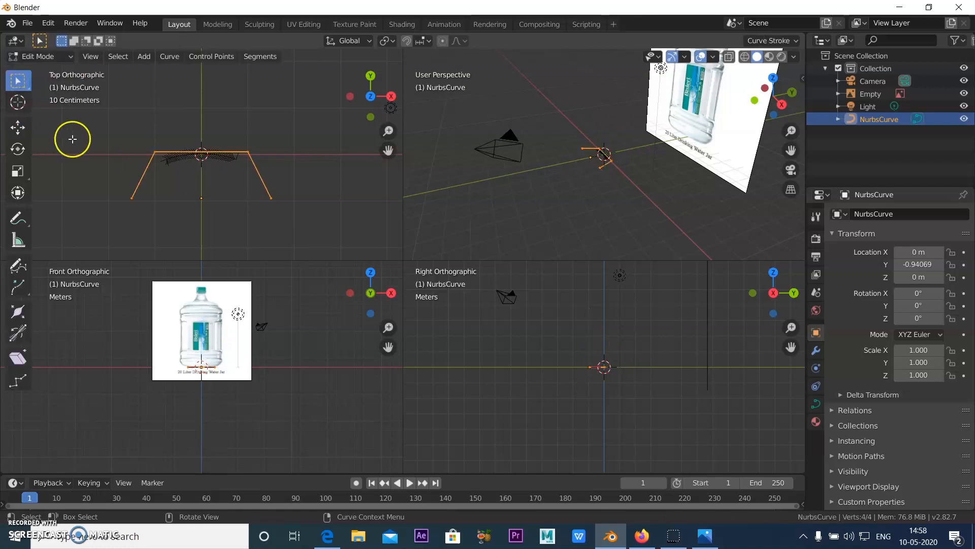
click(159, 158)
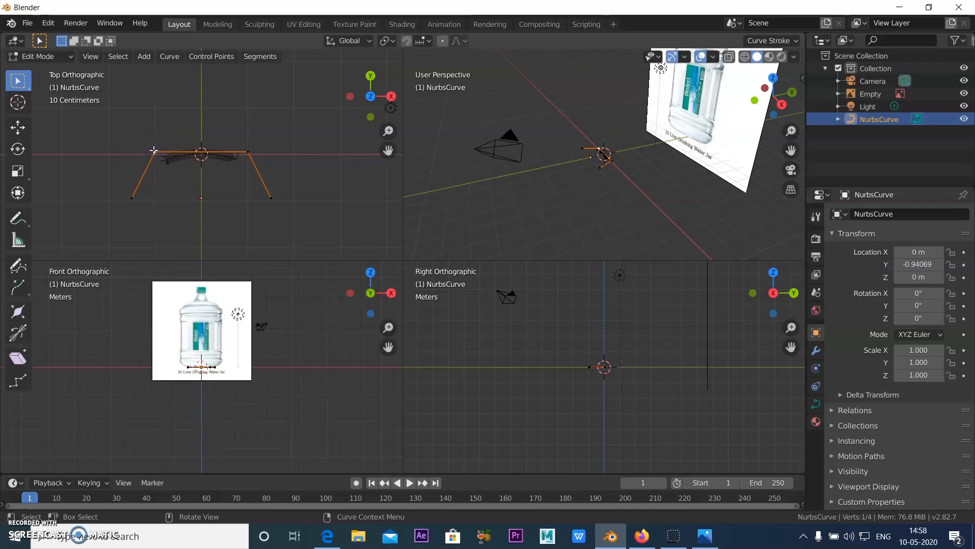
click(18, 126)
drag(154, 152, 184, 152)
scroll(198, 147, up, 9)
click(194, 115)
drag(196, 118, 201, 154)
click(90, 162)
drag(90, 162, 96, 151)
scroll(160, 167, down, 5)
Step: Move the curve's two control points on the positive X side onto the X axis to flatten the curve
drag(294, 149, 270, 150)
drag(348, 220, 283, 153)
click(256, 200)
scroll(237, 159, up, 6)
drag(341, 149, 342, 158)
scroll(320, 181, down, 4)
click(316, 123)
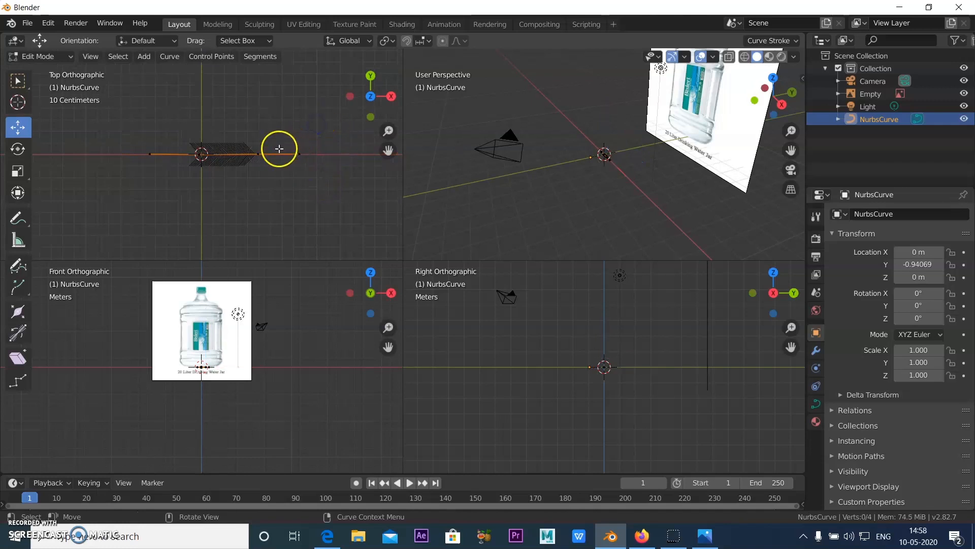
Step: Extrude three points from the curve's positive X end along the jar's bottom edge in the front view
click(257, 153)
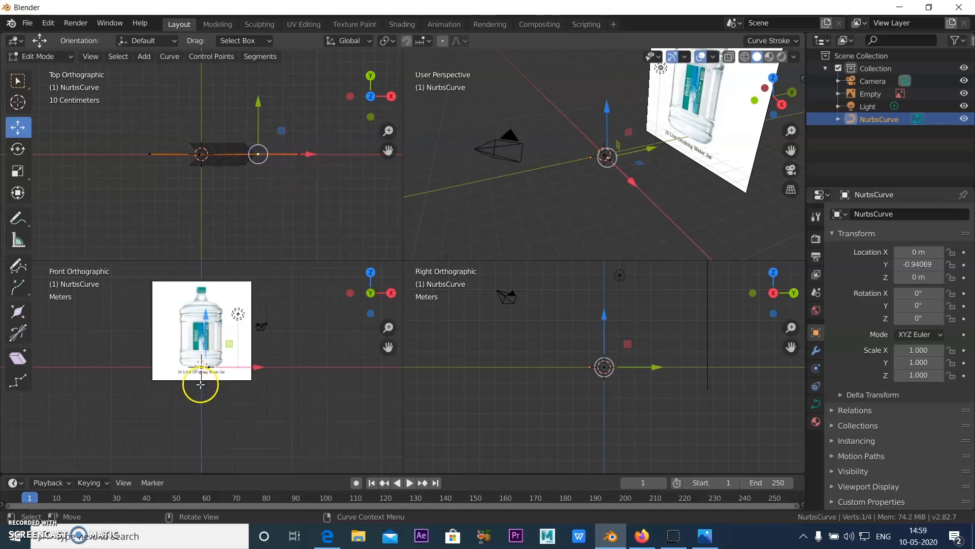
scroll(203, 389, up, 9)
click(252, 392)
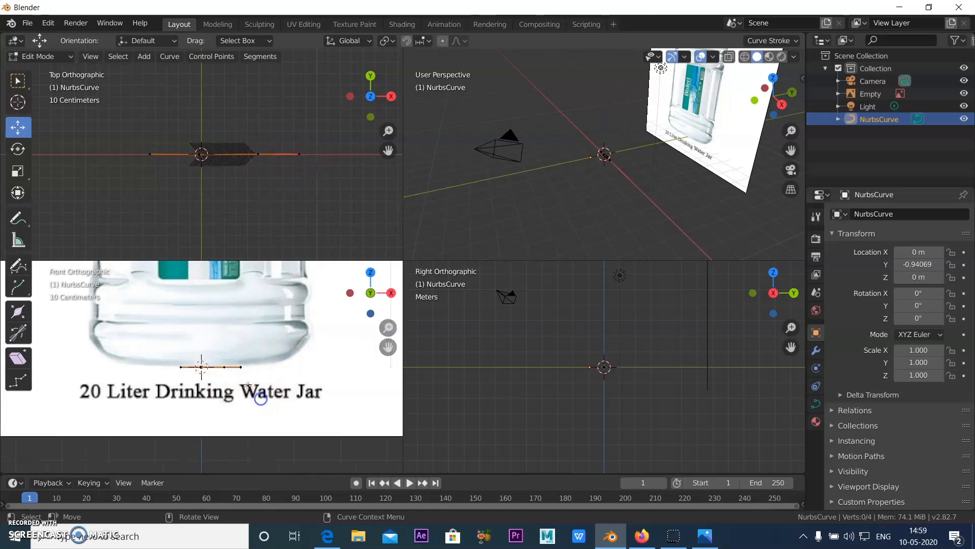
click(240, 367)
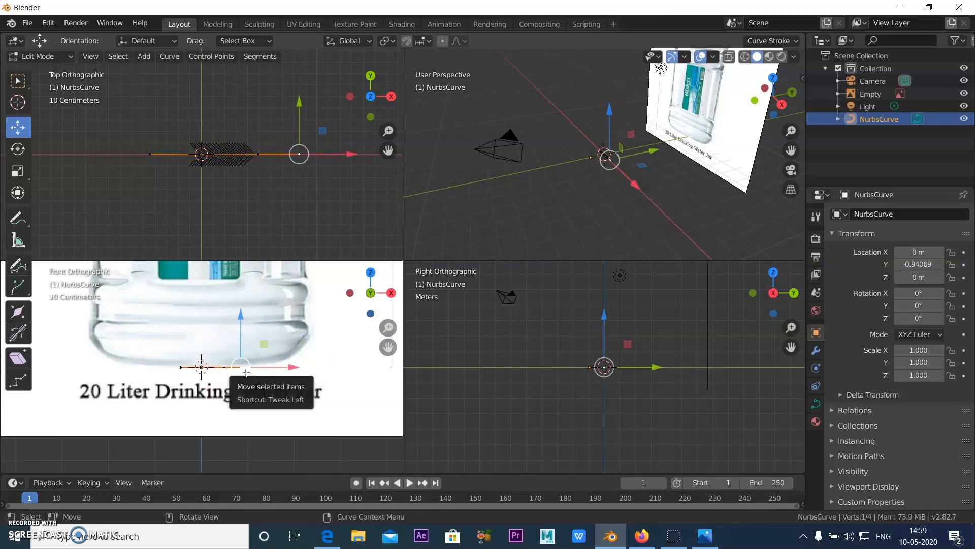
click(242, 367)
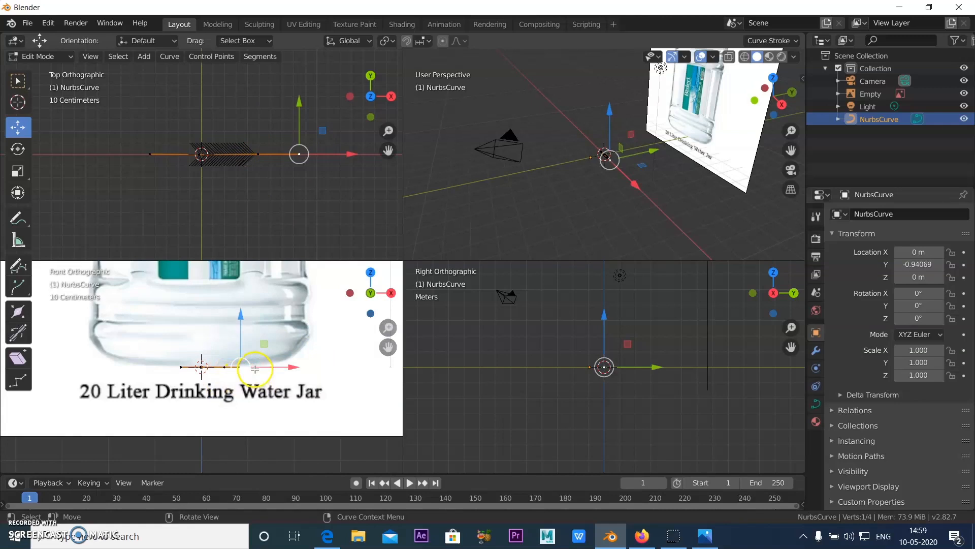
key(e)
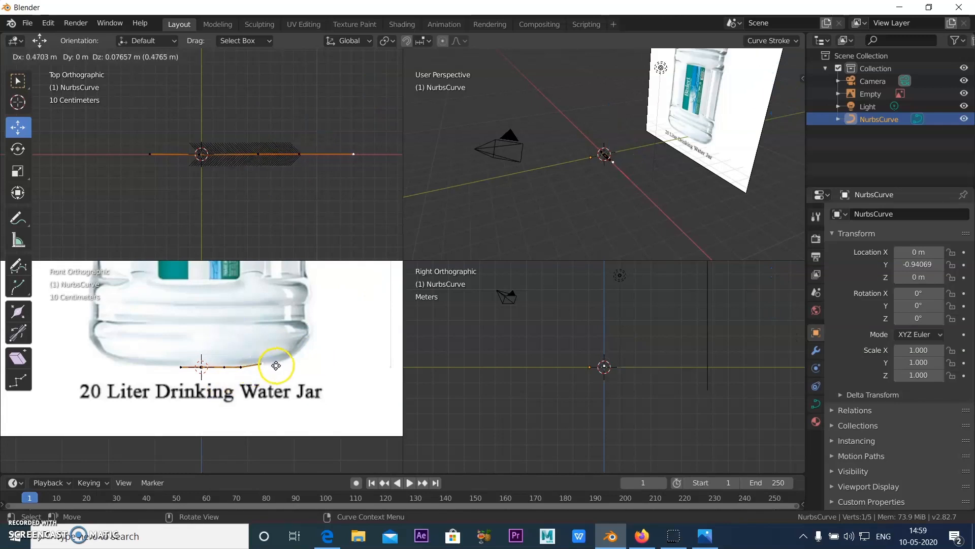
click(269, 367)
key(e)
click(294, 360)
key(e)
click(312, 350)
Step: Extrude three more points to trace the curve around the jar's rounded bottom corner
key(e)
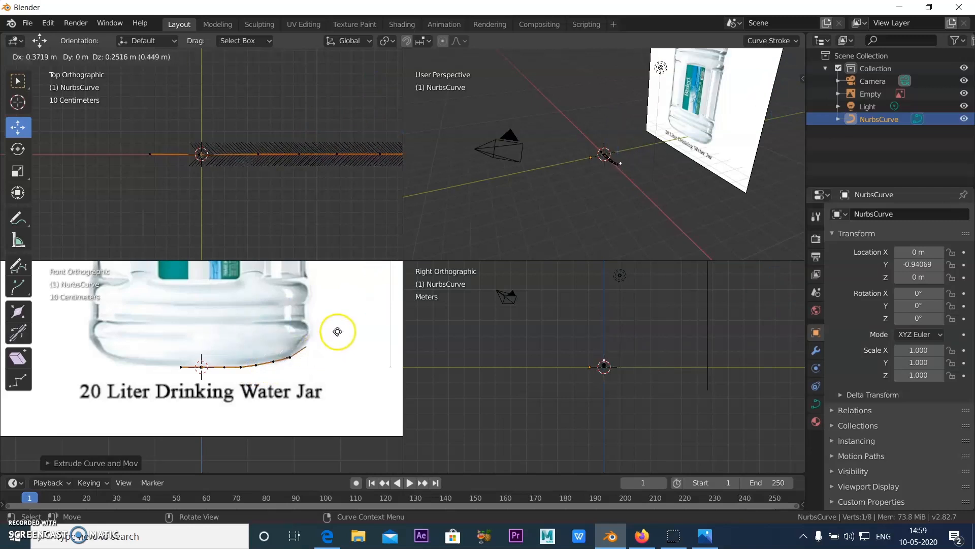
click(332, 331)
key(e)
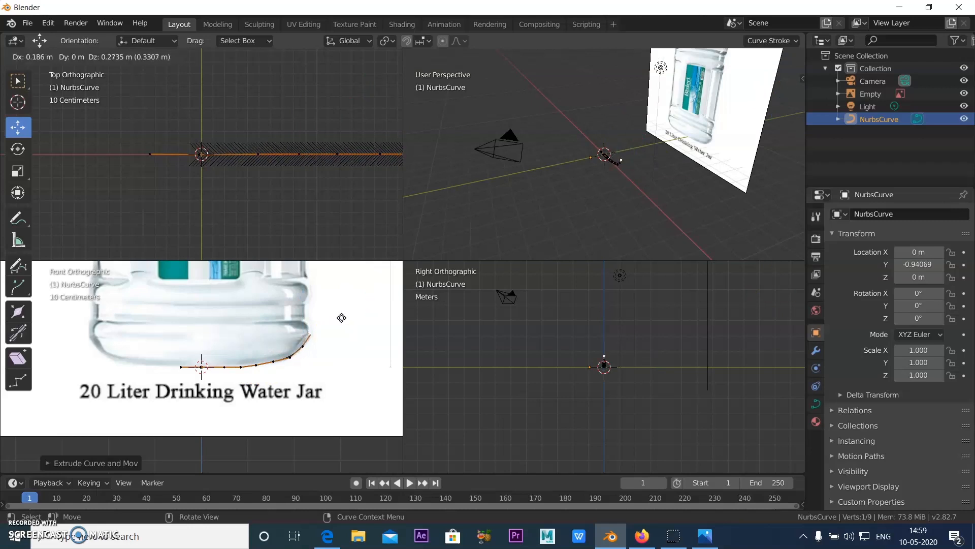
click(340, 318)
key(e)
click(305, 319)
Step: Extrude four points to trace the groove above the jar's base and reach the next ridge
key(e)
click(297, 306)
key(e)
click(301, 297)
key(e)
click(303, 284)
key(e)
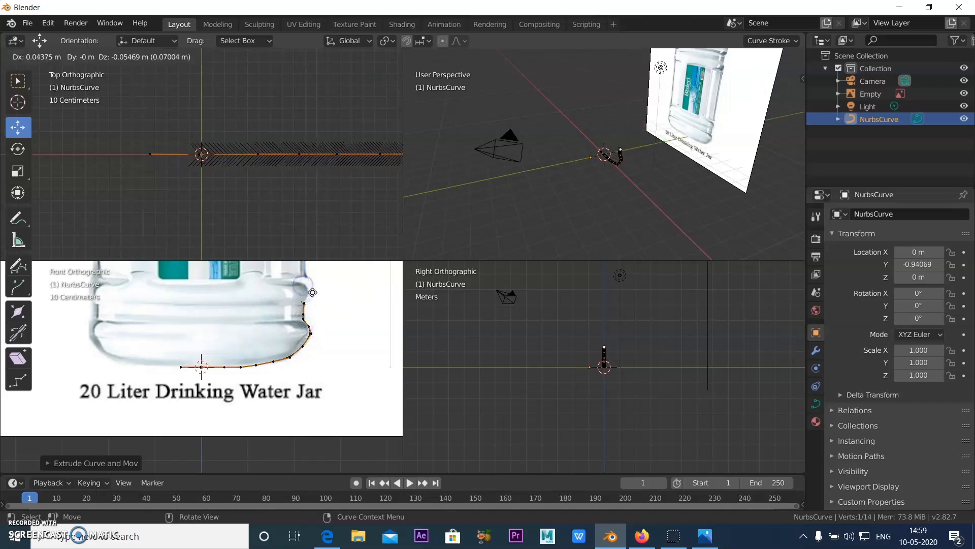
click(316, 284)
Step: Extrude four points up past the second ridge, locking the Z axis so the last one runs horizontally outward
key(e)
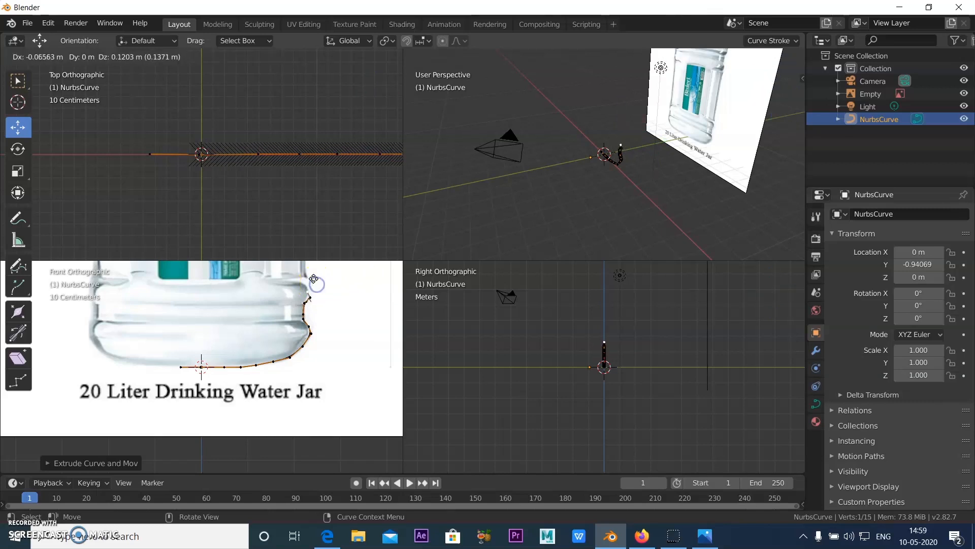
click(315, 277)
key(e)
click(310, 264)
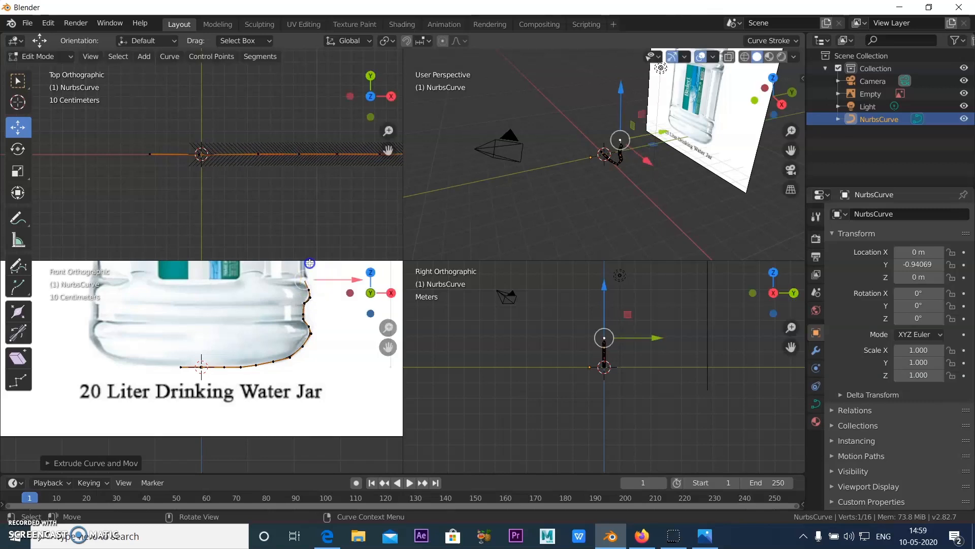
key(e)
click(314, 266)
key(e)
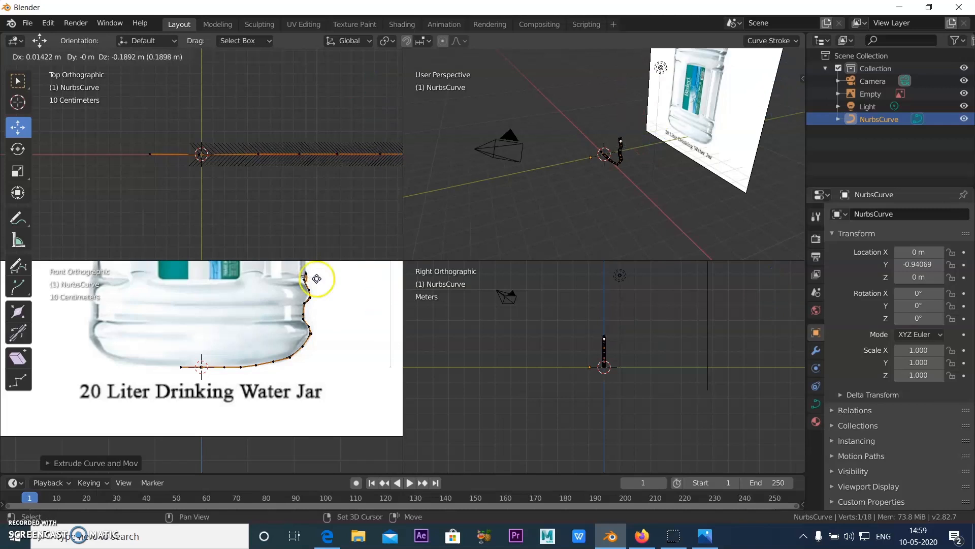
key(shift+z)
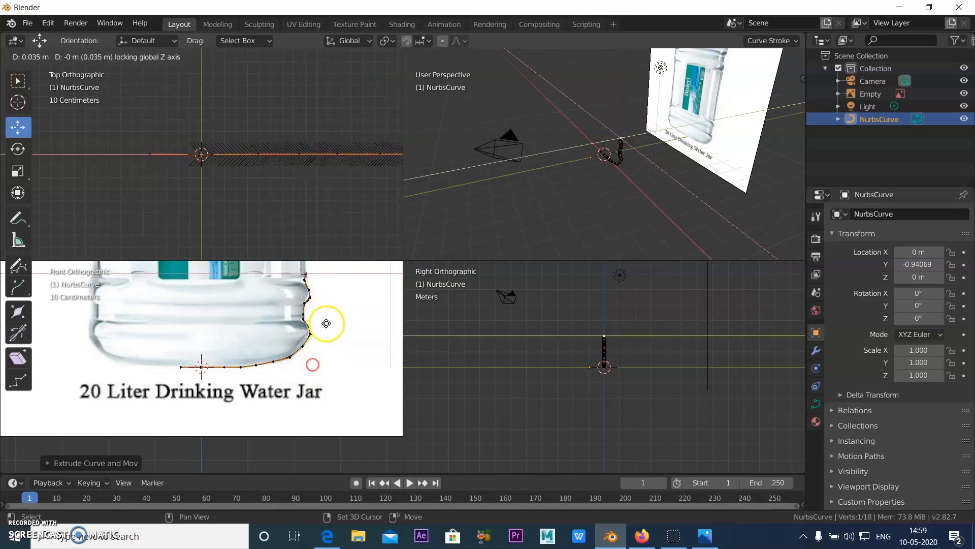
click(342, 282)
Step: Move the curve's end point inward and up onto the jar's wall edge just above the second ridge
scroll(331, 313, down, 2)
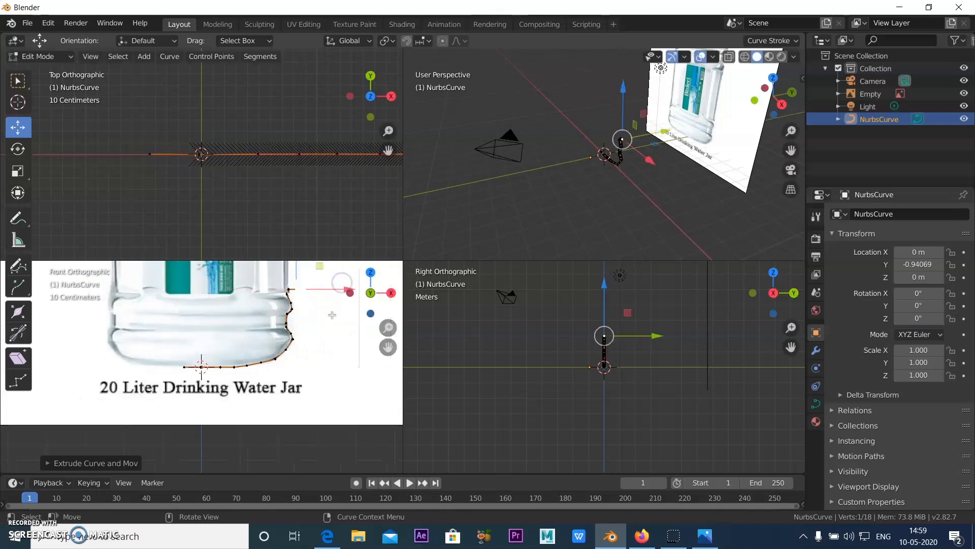
shift+middle_drag(278, 337, 271, 396)
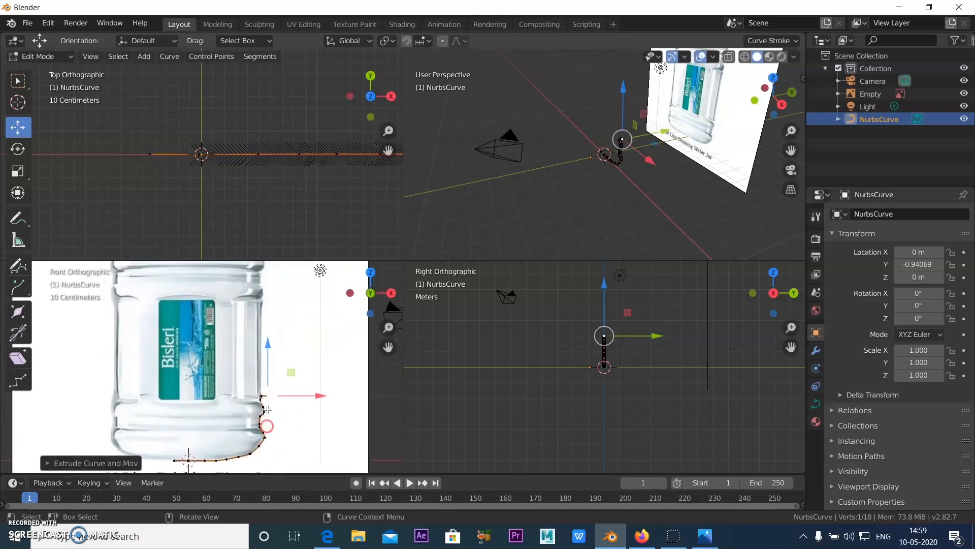
scroll(270, 401, up, 4)
key(e)
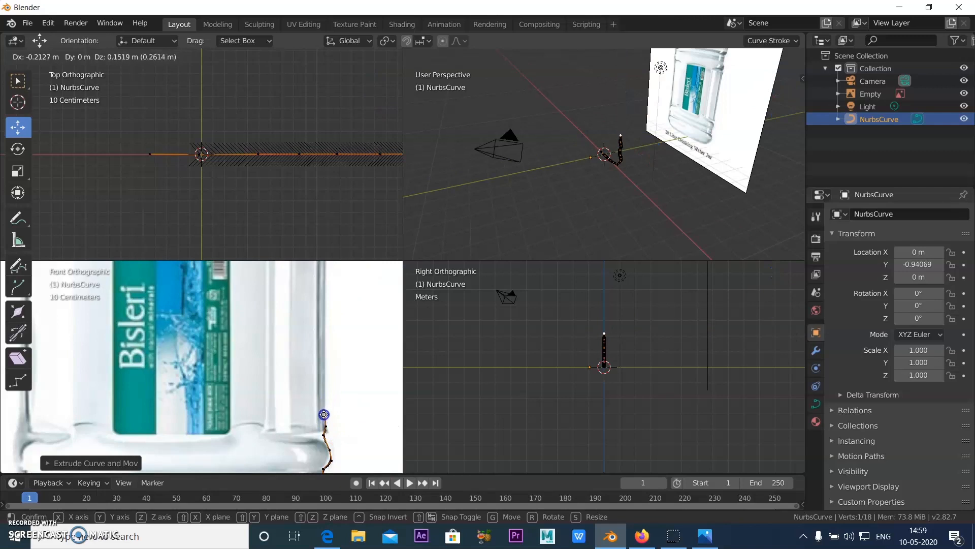
click(323, 414)
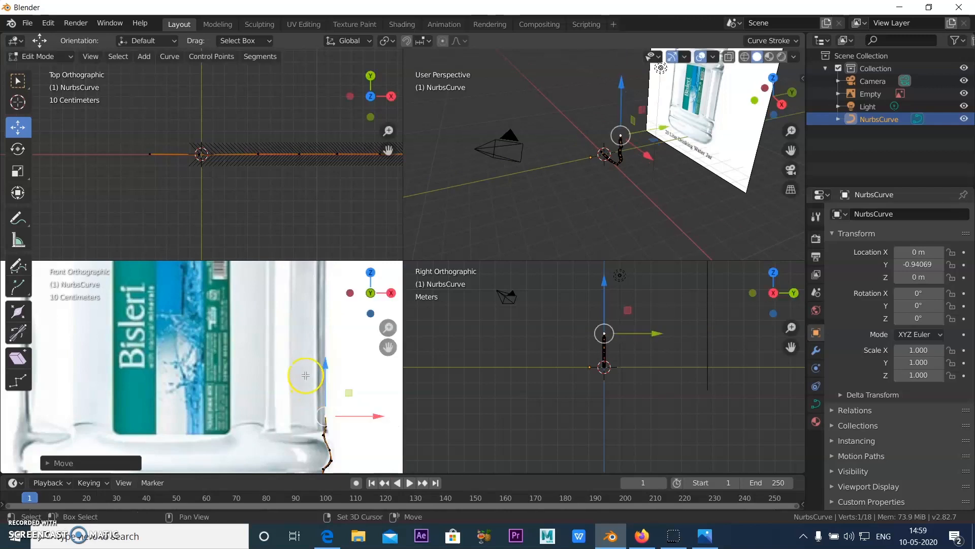
Step: Extrude four points upward along the jar's straight wall beside the Bisleri label in the front view
shift+middle_drag(290, 394, 261, 416)
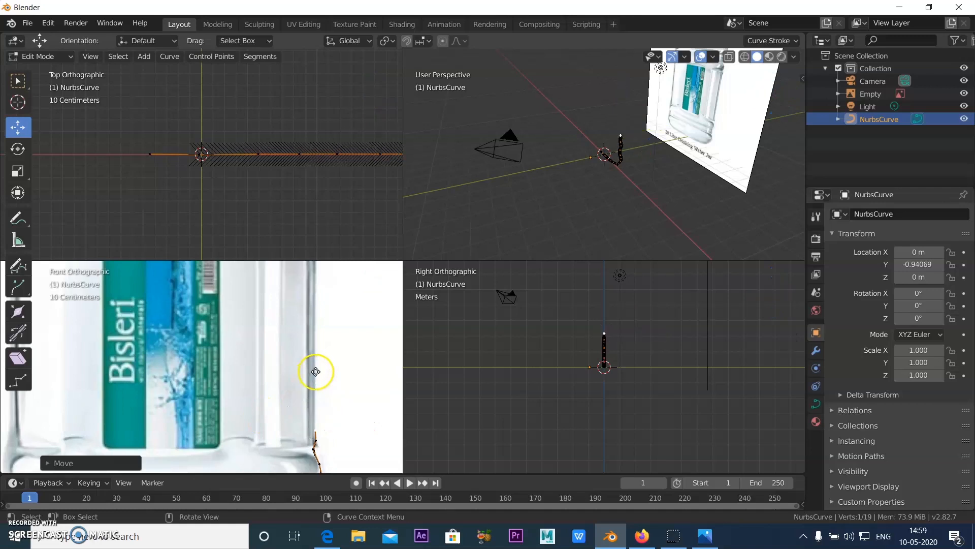
key(e)
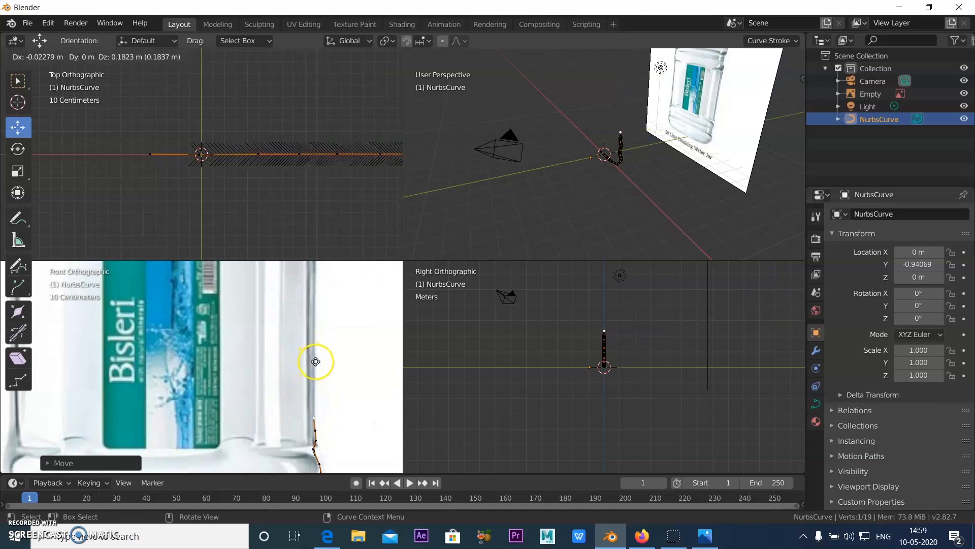
right_click(315, 360)
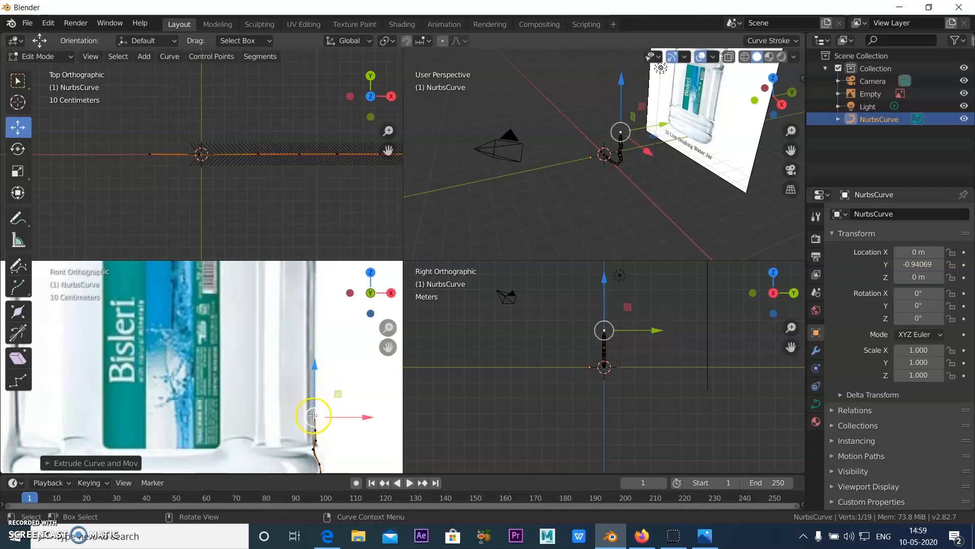
key(e)
click(312, 383)
key(e)
click(312, 320)
key(e)
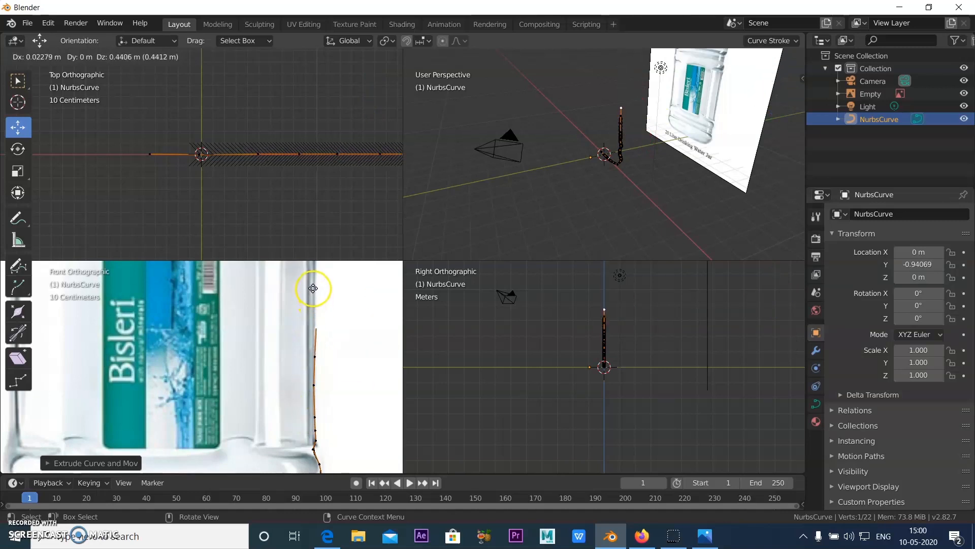
click(321, 329)
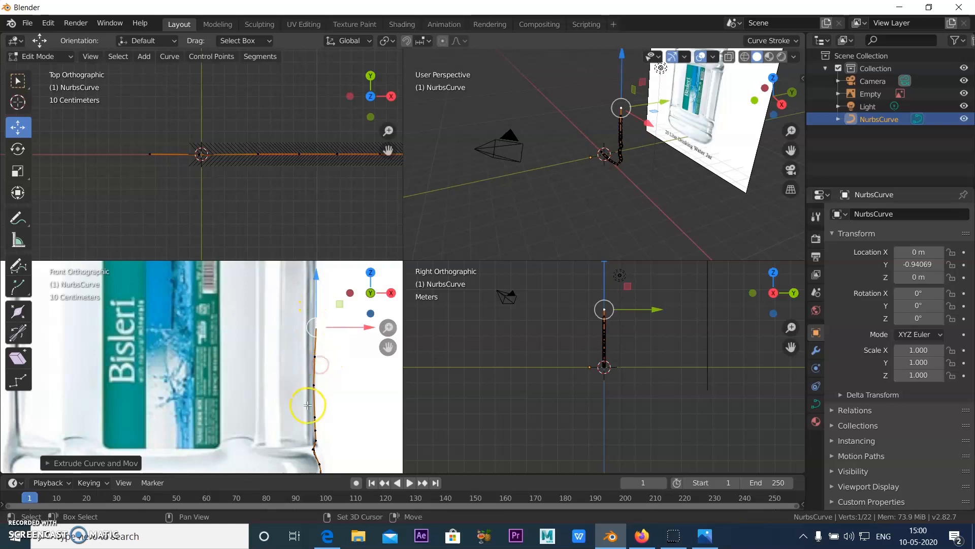
Step: Extrude two points up to the top of the jar's straight wall, level with the label's upper edge
shift+middle_drag(307, 405, 325, 369)
scroll(290, 401, down, 2)
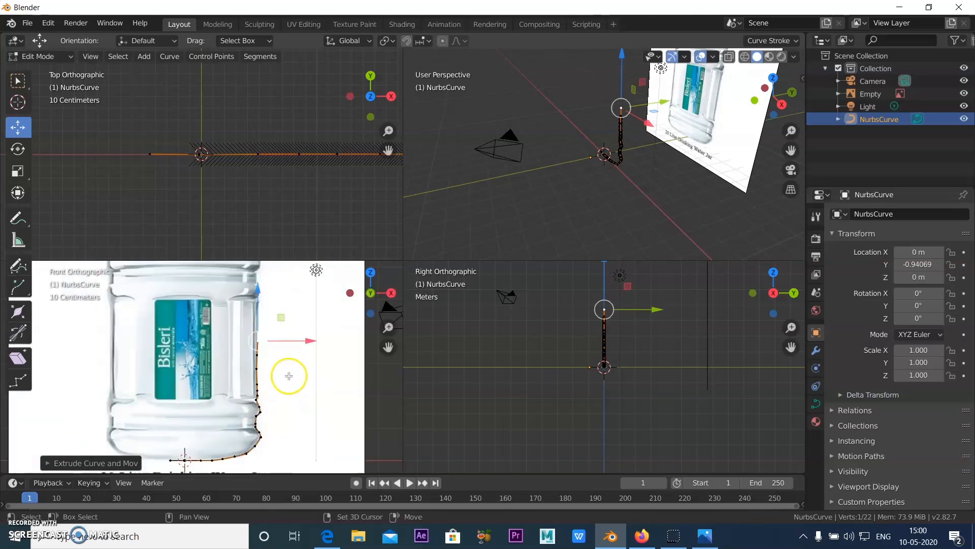
scroll(289, 406, down, 2)
scroll(279, 439, up, 2)
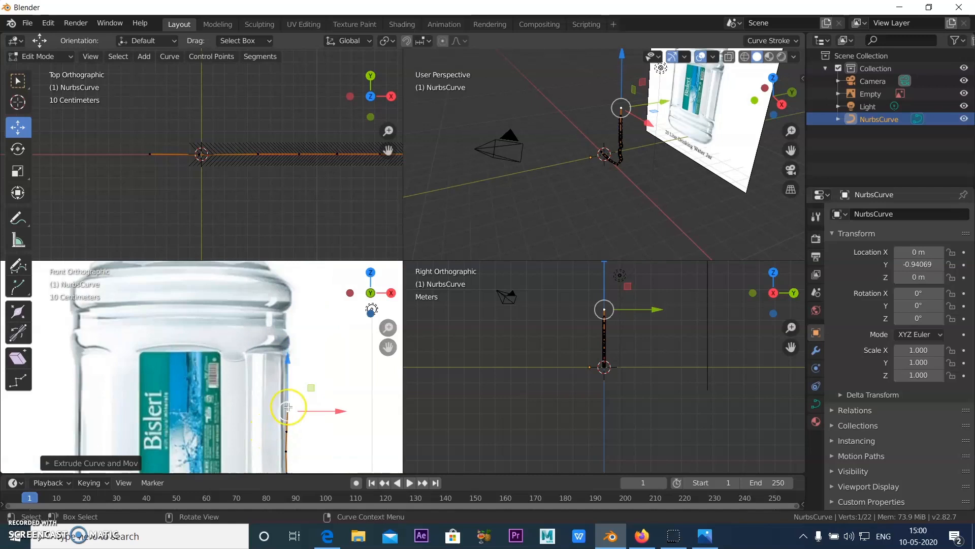
key(e)
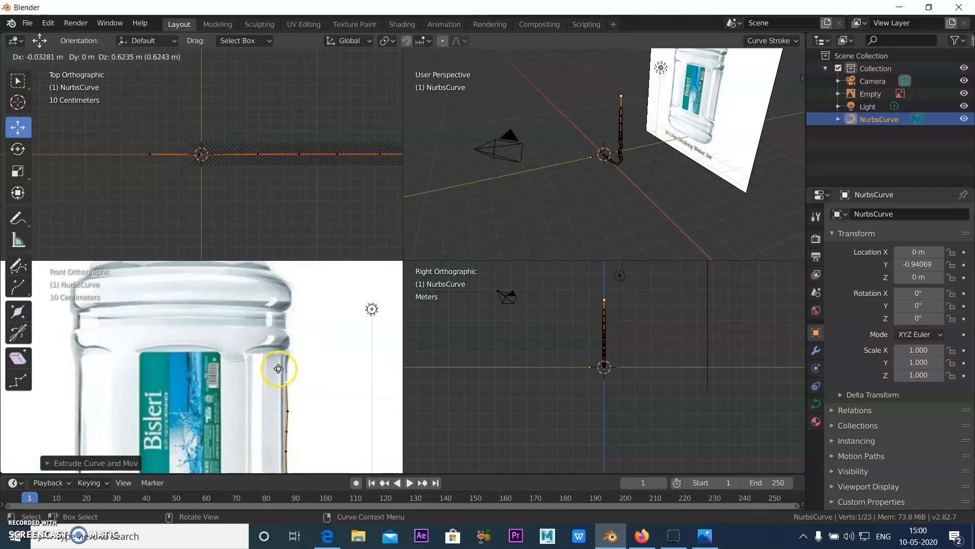
click(280, 373)
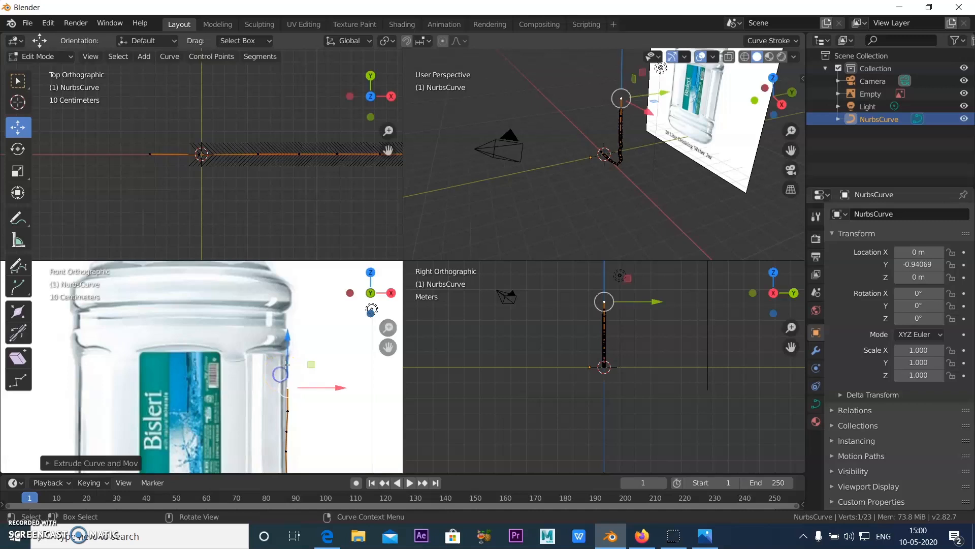
key(e)
click(287, 342)
Step: Extrude four closely spaced points to trace the curve around the small ridge above the label section
key(e)
click(291, 333)
key(e)
click(289, 331)
key(e)
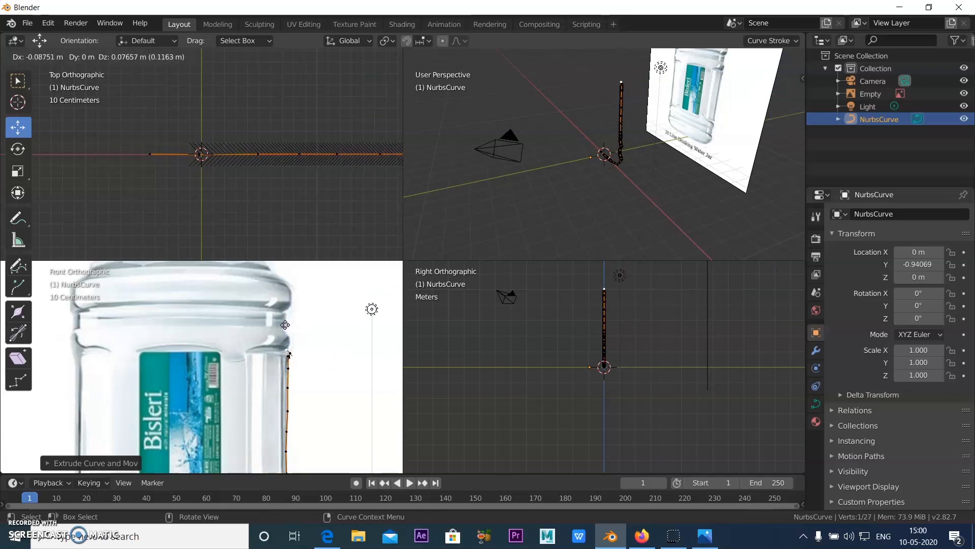
click(295, 317)
key(e)
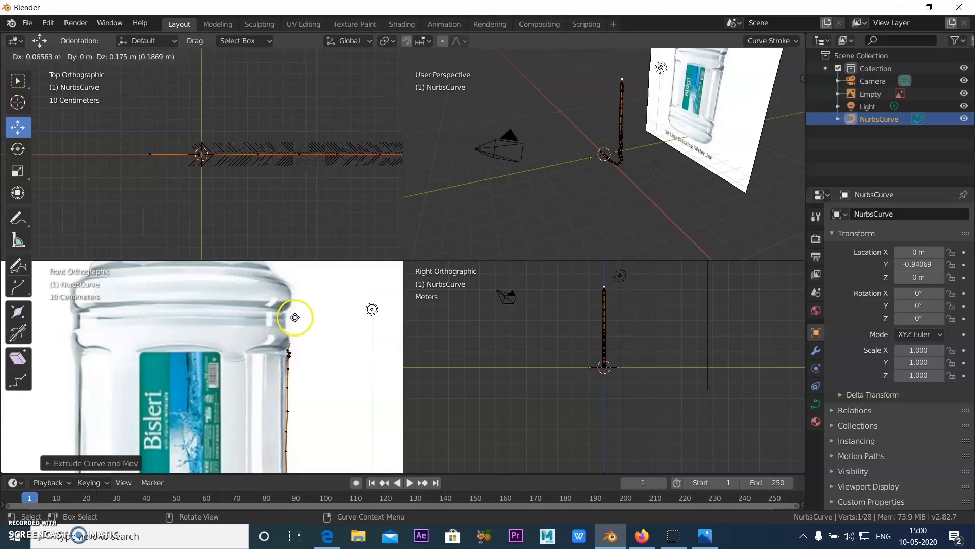
click(295, 310)
Step: Extrude three points inward and up to trace the groove above the small ridge
key(e)
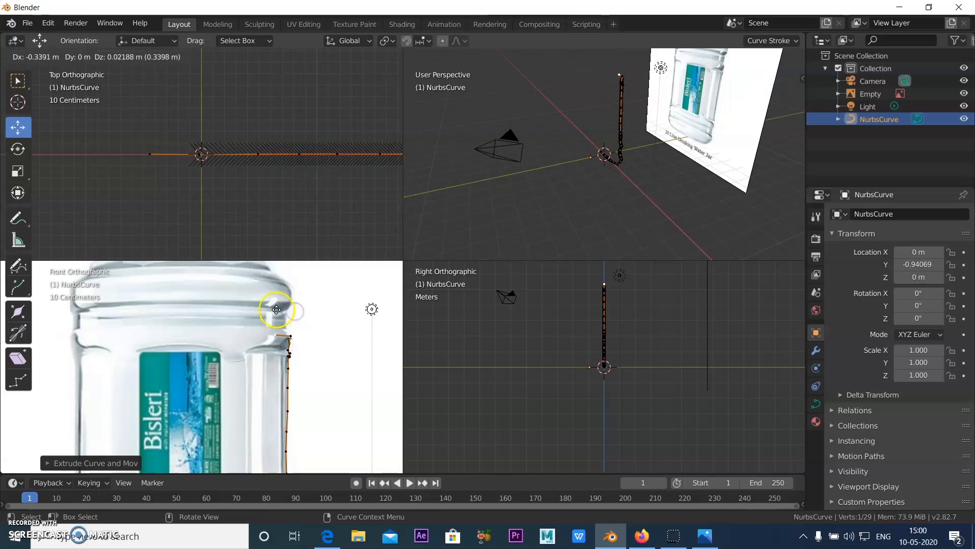
click(285, 298)
key(e)
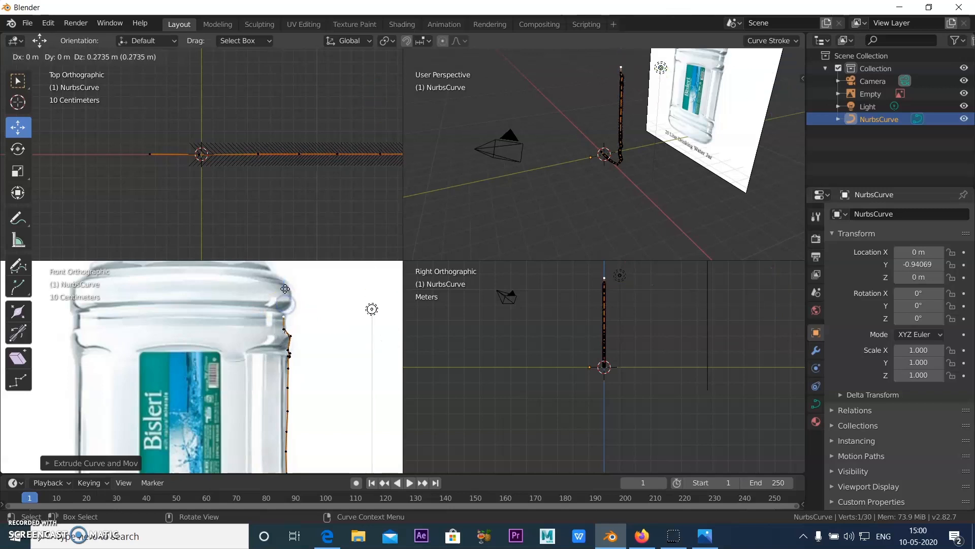
click(285, 298)
key(e)
click(288, 289)
Step: Extrude three points up and outward from the groove to the underside of the wide shoulder ridge
key(e)
click(288, 283)
key(e)
click(291, 279)
key(e)
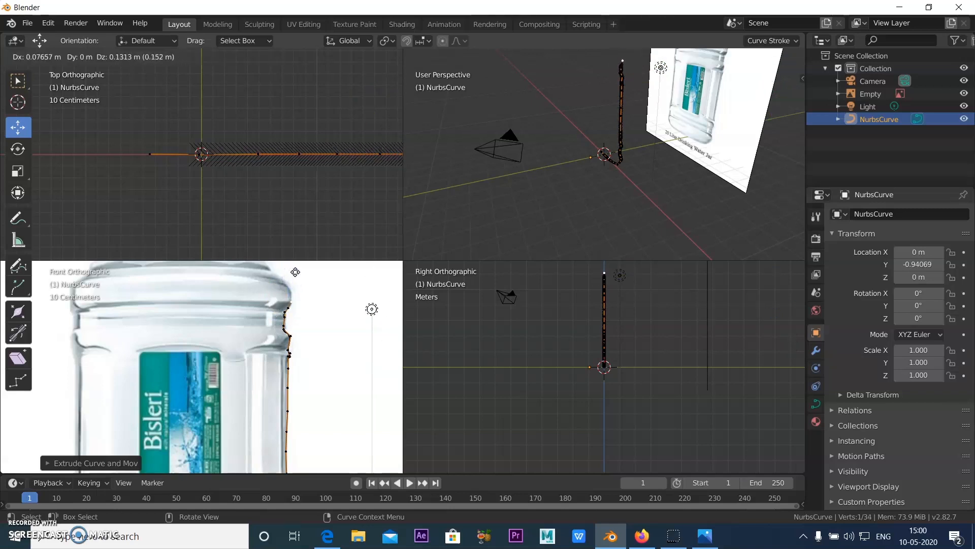
click(295, 271)
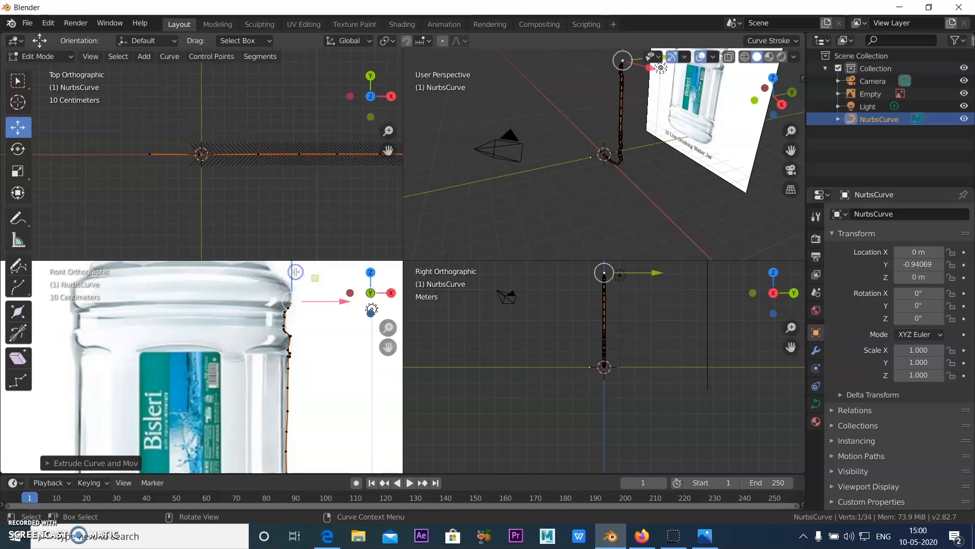
Step: Extrude three points around the wide shoulder ridge, curving back inward at its upper edge
key(e)
click(287, 276)
key(e)
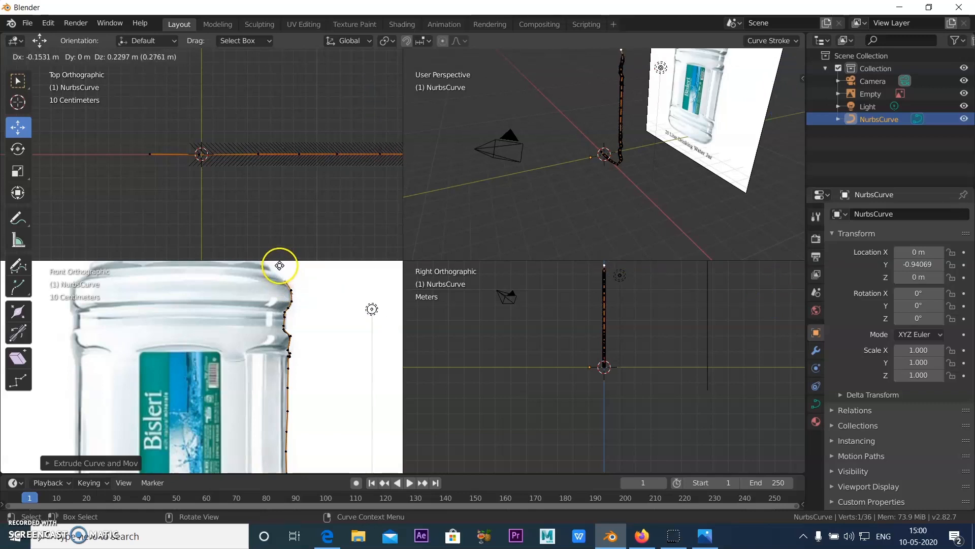
click(280, 265)
key(e)
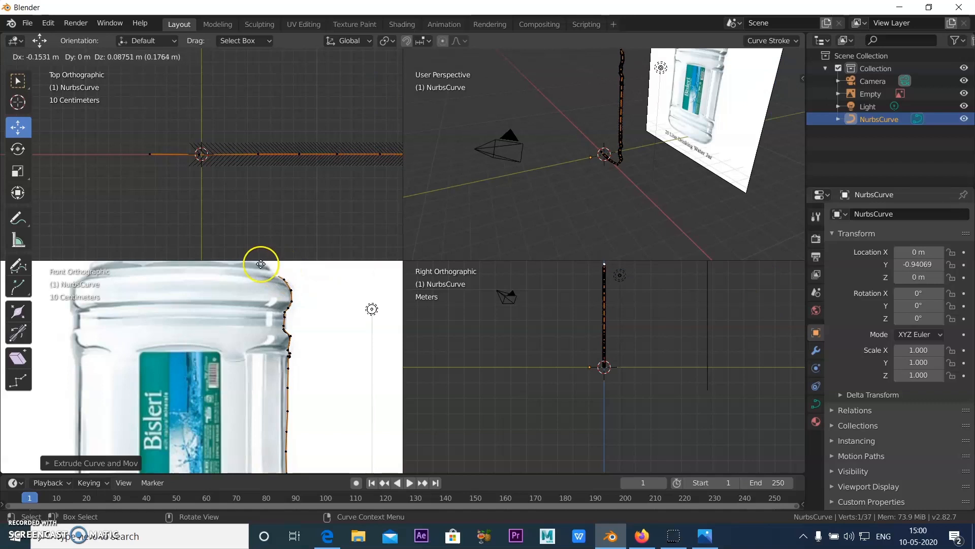
click(260, 263)
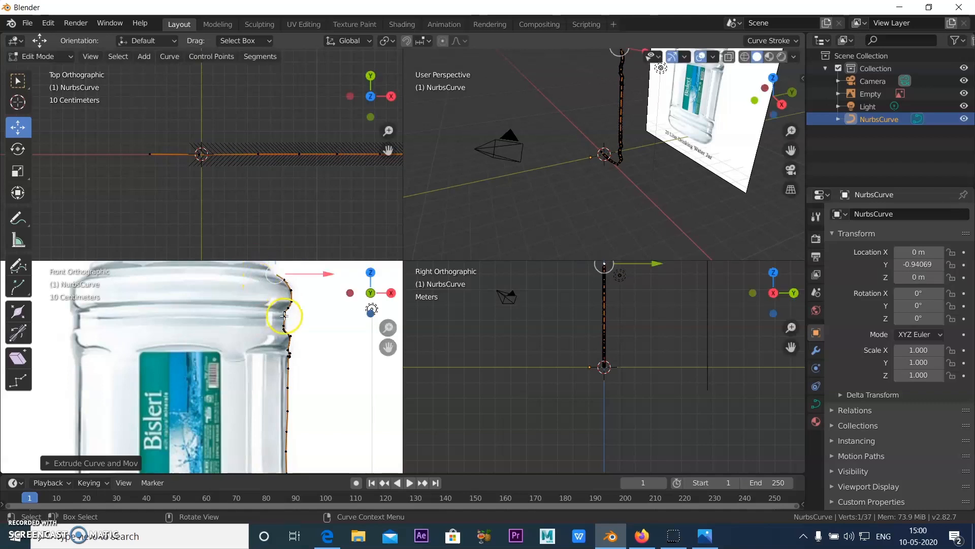
Step: Extrude three points up and inward along the sloping shoulder above the wide ridge
scroll(251, 383, down, 1)
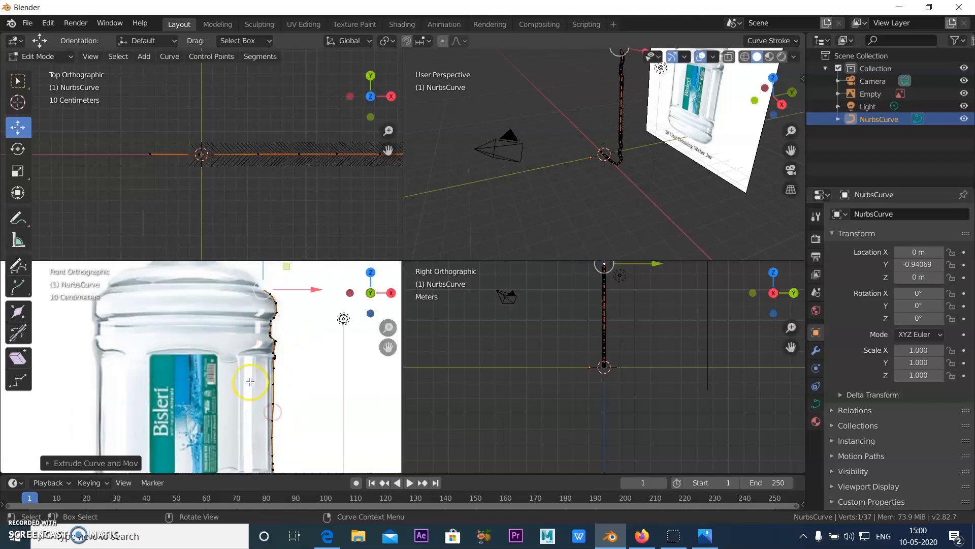
shift+scroll(249, 366, up, 5)
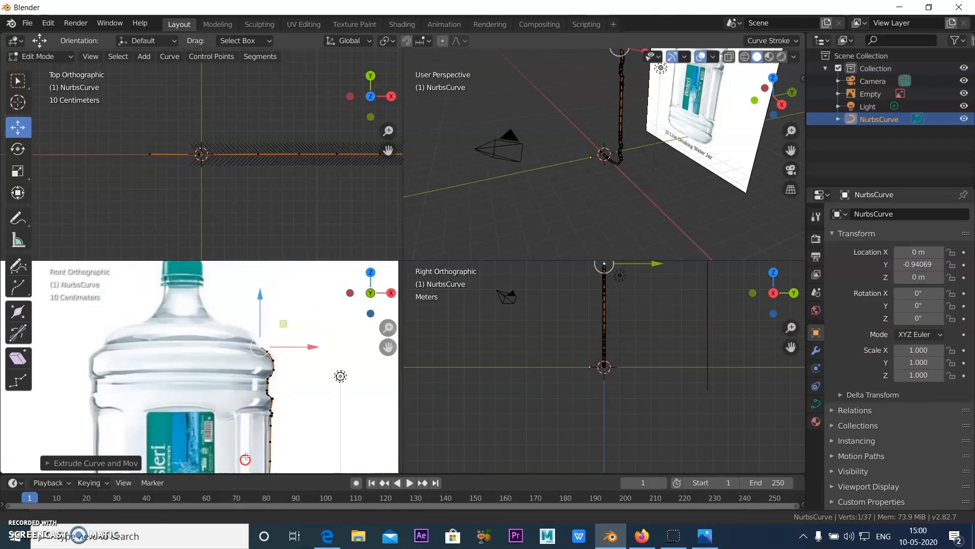
shift+middle_drag(241, 422, 238, 416)
scroll(234, 379, down, 1)
shift+middle_drag(206, 346, 227, 421)
scroll(220, 354, up, 2)
scroll(242, 354, up, 2)
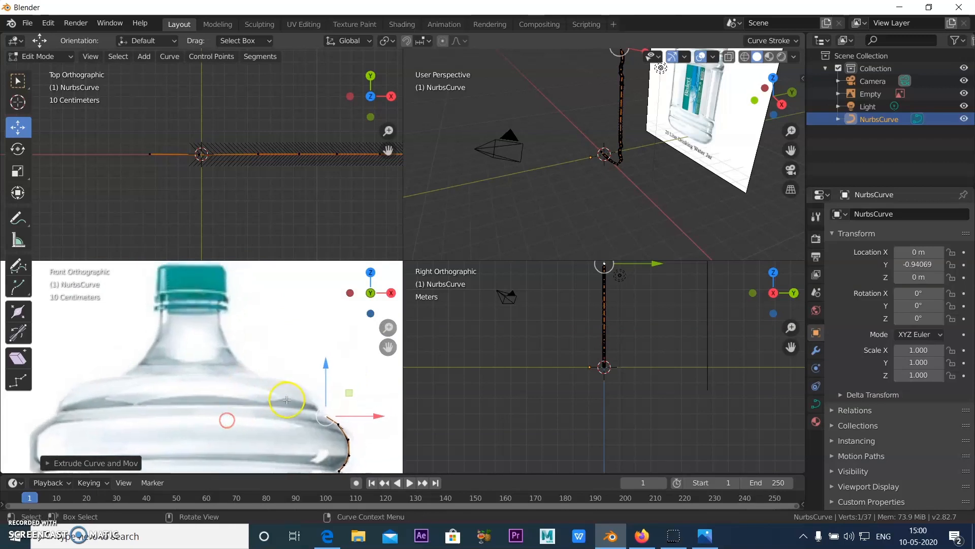
key(e)
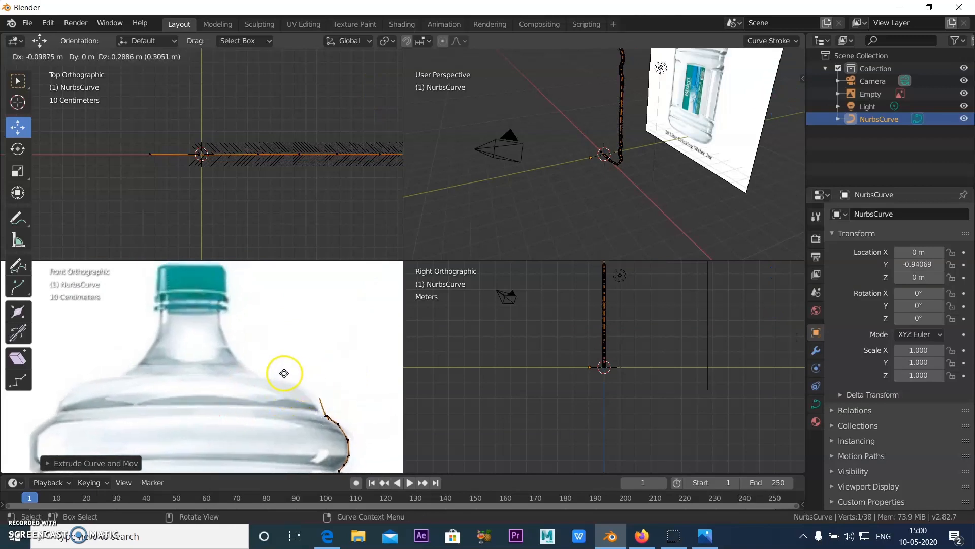
click(284, 381)
key(e)
click(291, 369)
key(e)
click(267, 375)
Step: Extrude two points across the flatter top of the shoulder to the base of the jar's neck
key(e)
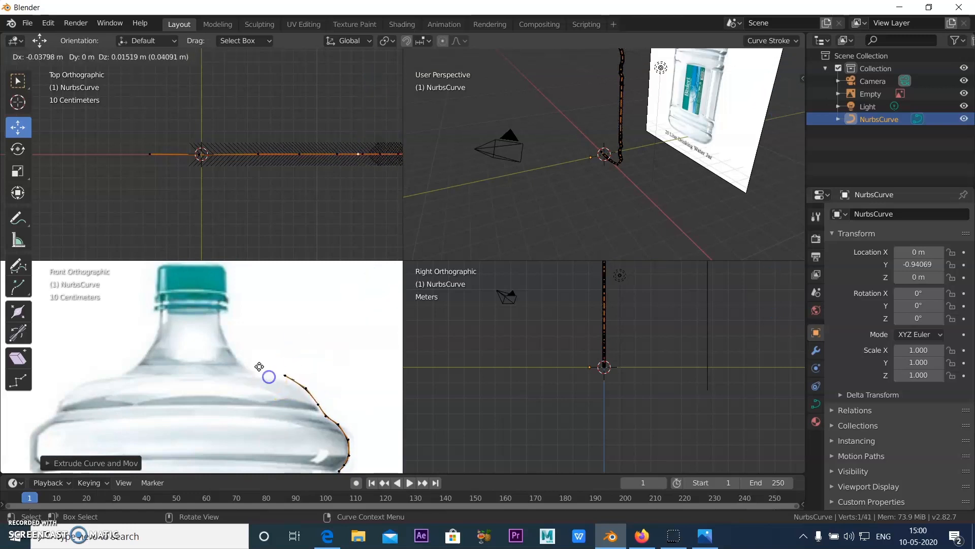
click(246, 361)
key(e)
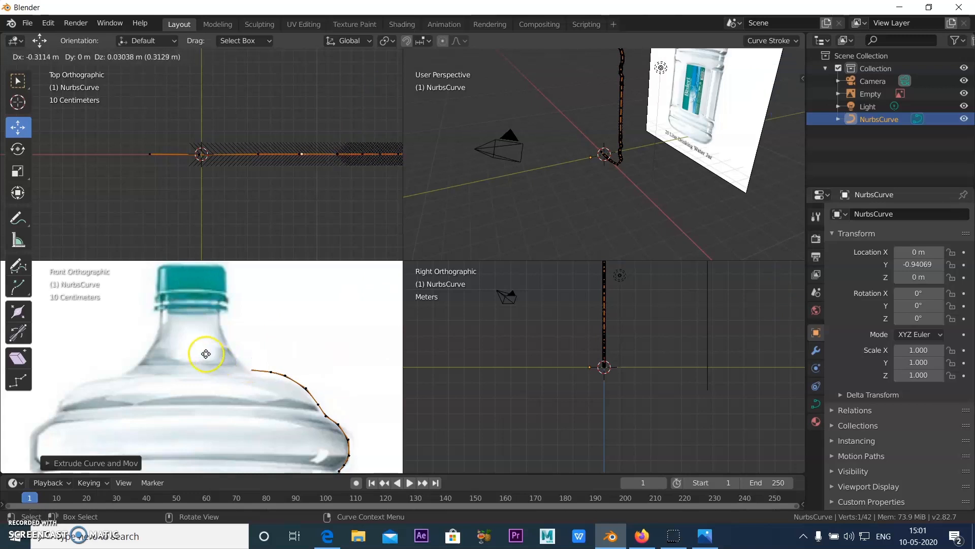
click(213, 357)
Step: Extrude four points up the curved neck, ending just below the green cap
key(e)
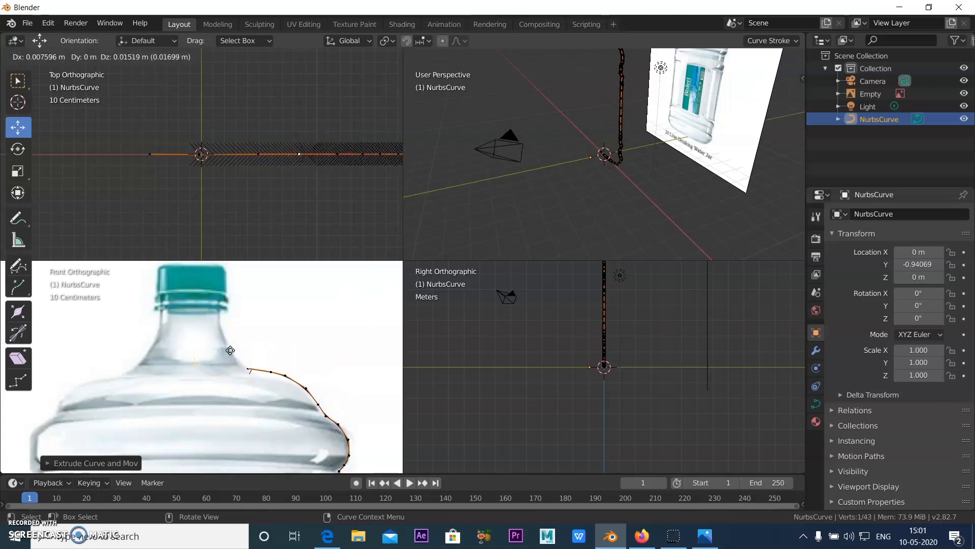
click(217, 338)
key(e)
click(215, 326)
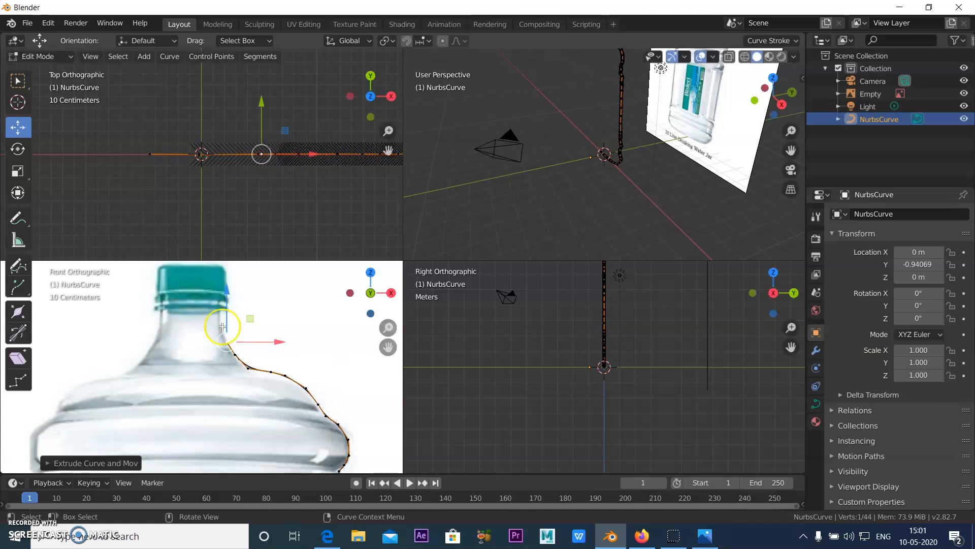
key(e)
click(218, 314)
key(e)
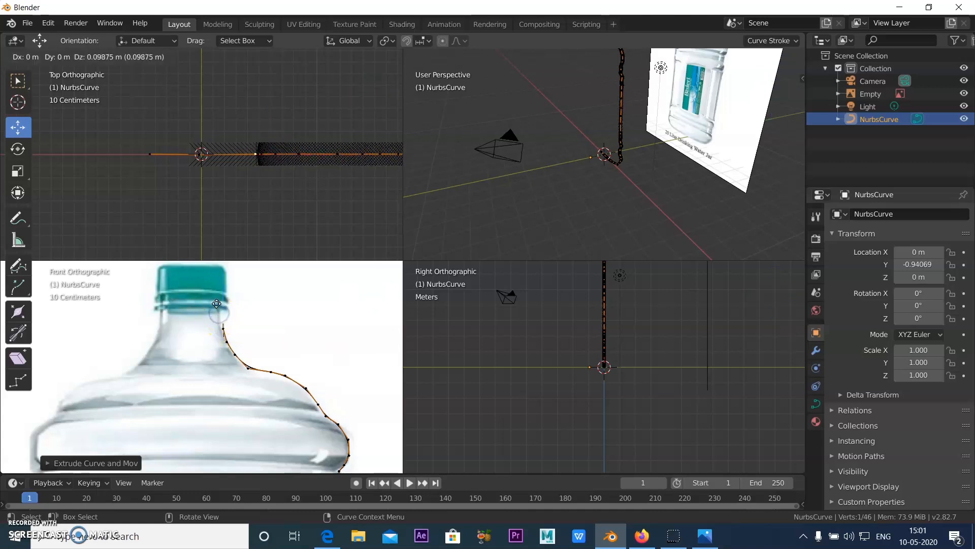
click(213, 295)
Step: Extrude three points outward from the top of the neck along the underside of the green cap's lower rim
scroll(214, 303, up, 3)
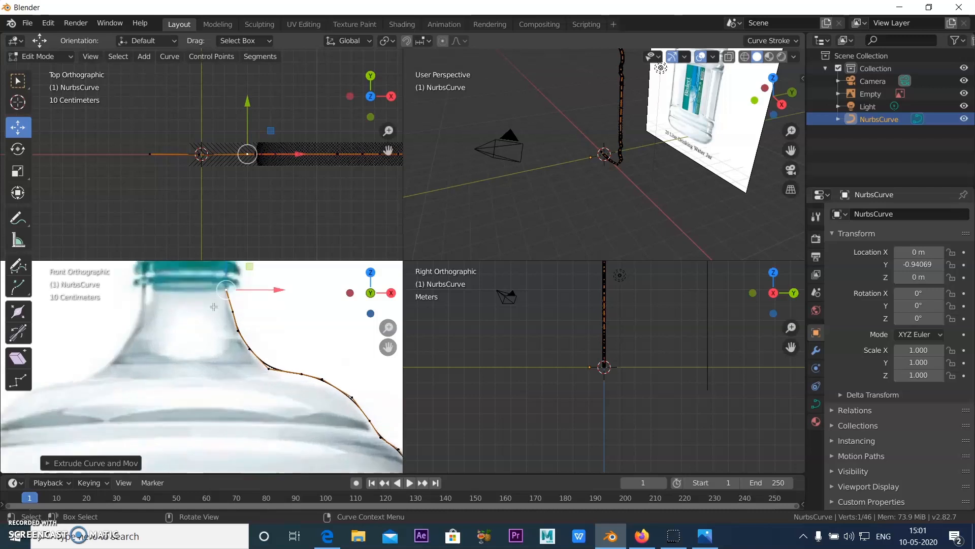
shift+middle_drag(218, 304, 222, 438)
scroll(231, 326, up, 3)
scroll(246, 361, up, 1)
shift+middle_drag(254, 374, 242, 399)
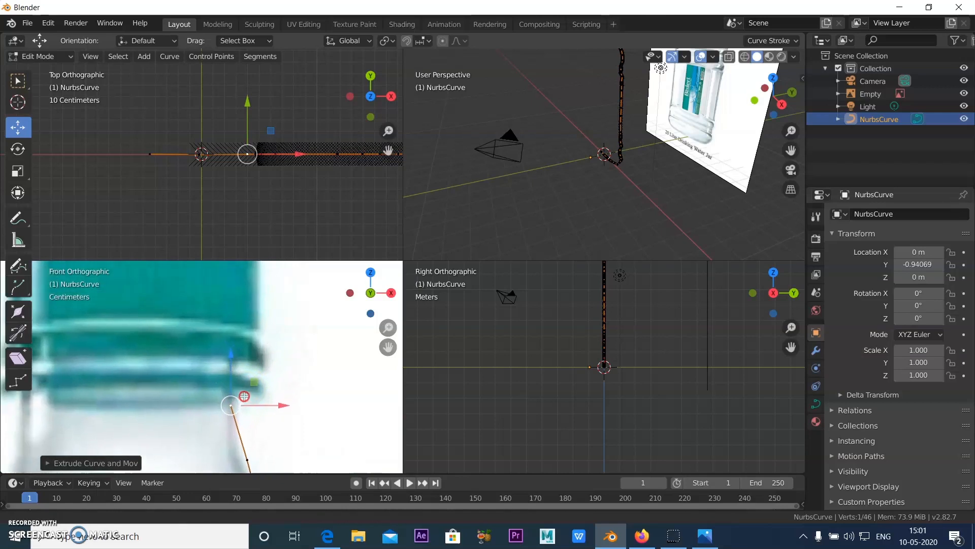
key(e)
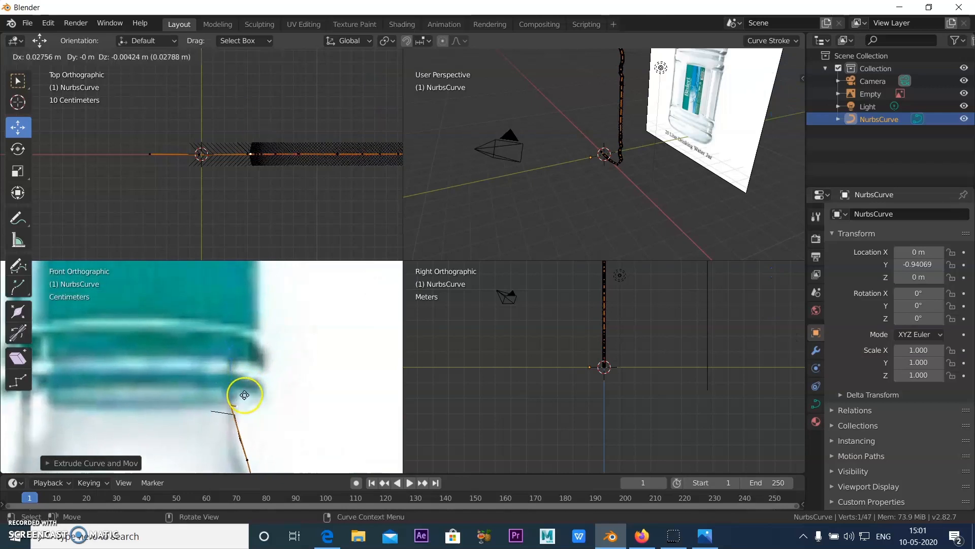
click(242, 388)
key(e)
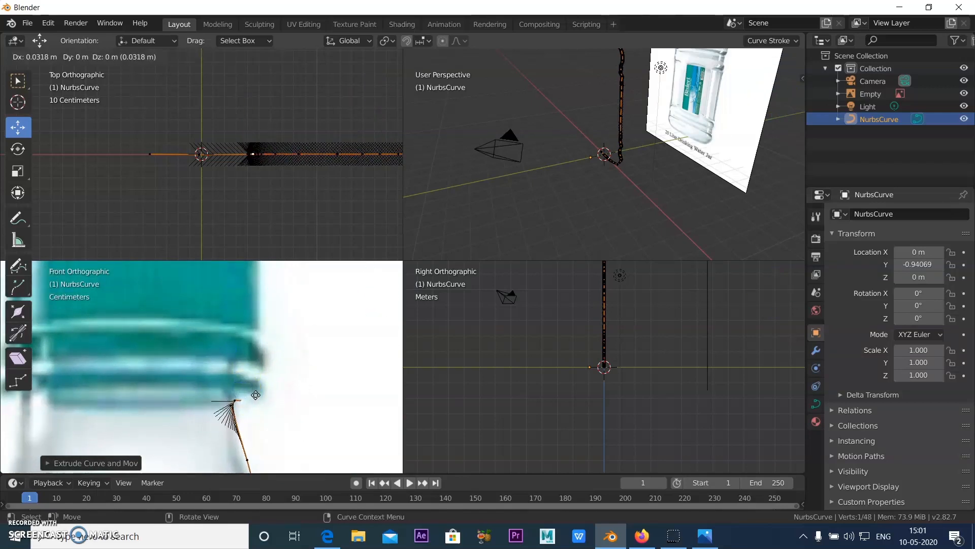
click(254, 395)
key(e)
click(268, 395)
Step: Extrude five points around the outer edge of the cap's lowest band and back inward into the groove above it
key(e)
click(274, 387)
key(e)
click(278, 375)
key(e)
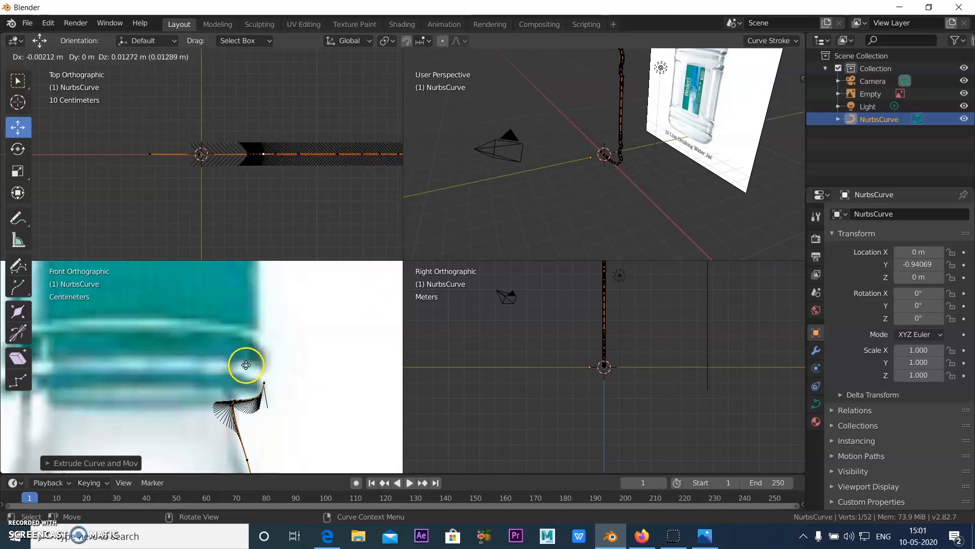
click(246, 366)
key(e)
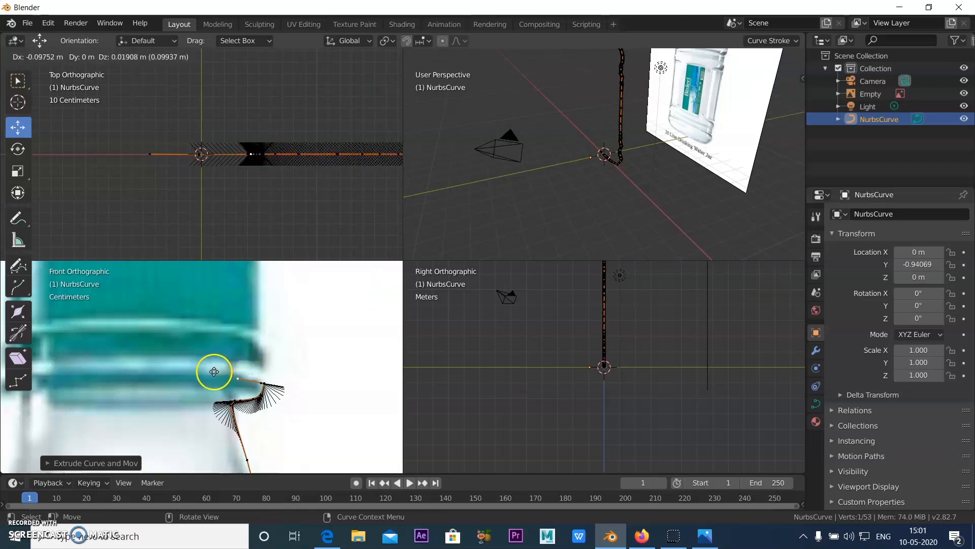
click(215, 368)
key(e)
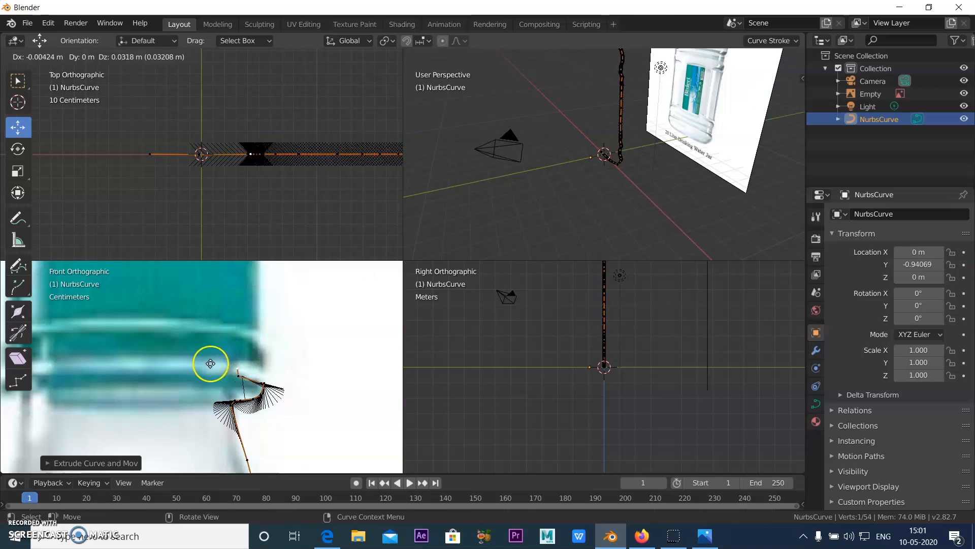
click(211, 366)
Step: Extrude five points out of the groove and up around the outer edge of the cap's upper ridge
key(e)
click(229, 354)
key(e)
click(257, 362)
key(e)
click(283, 372)
key(e)
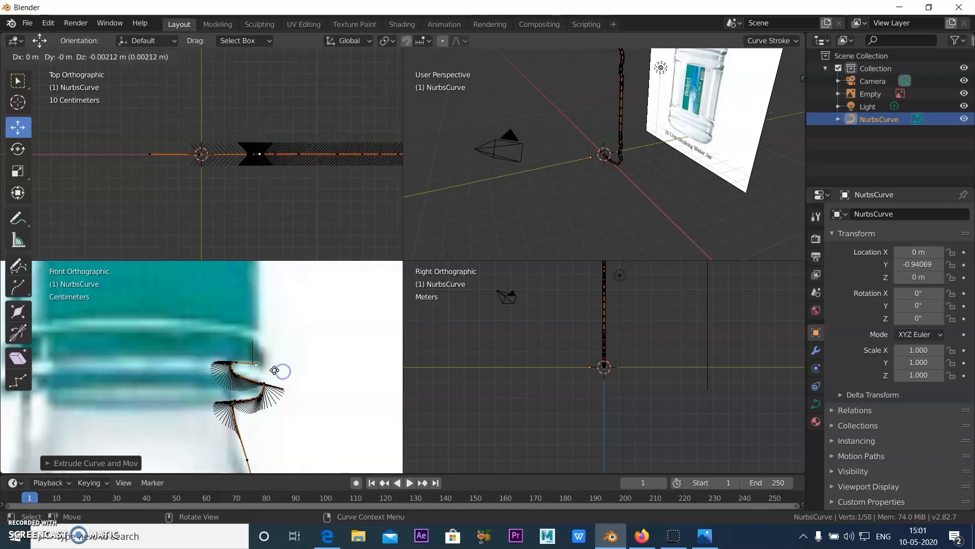
click(276, 371)
key(e)
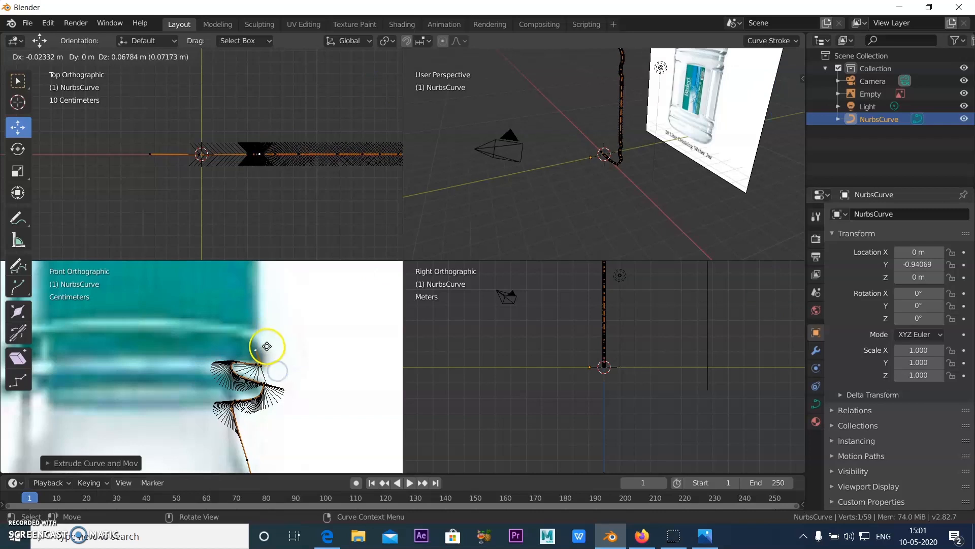
click(263, 349)
Step: Extrude three points across the upper ridge's top, going inward and turning back out at the crease below the cap wall
key(e)
click(246, 329)
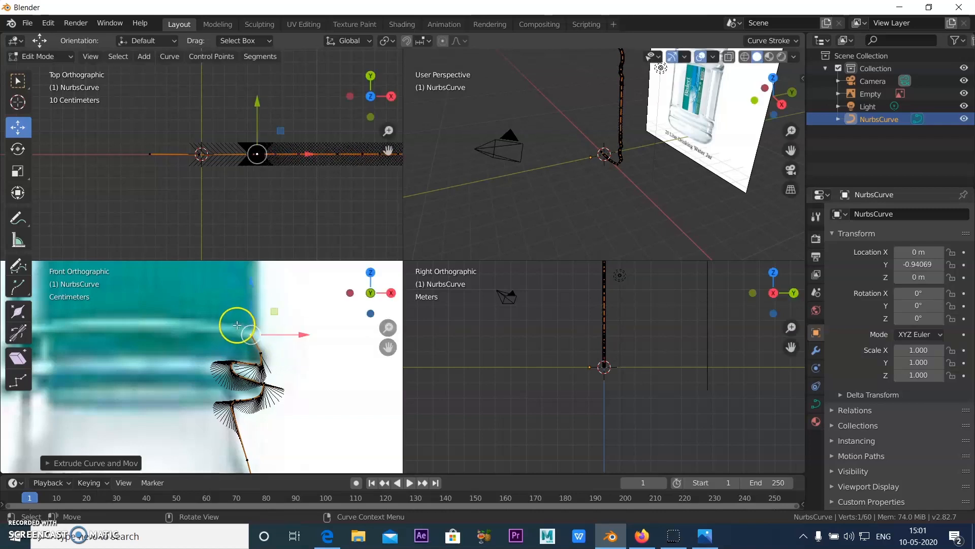
key(e)
click(229, 319)
key(e)
click(246, 324)
Step: Extrude three points from the crease out to the cap's side and up the start of its vertical wall
key(e)
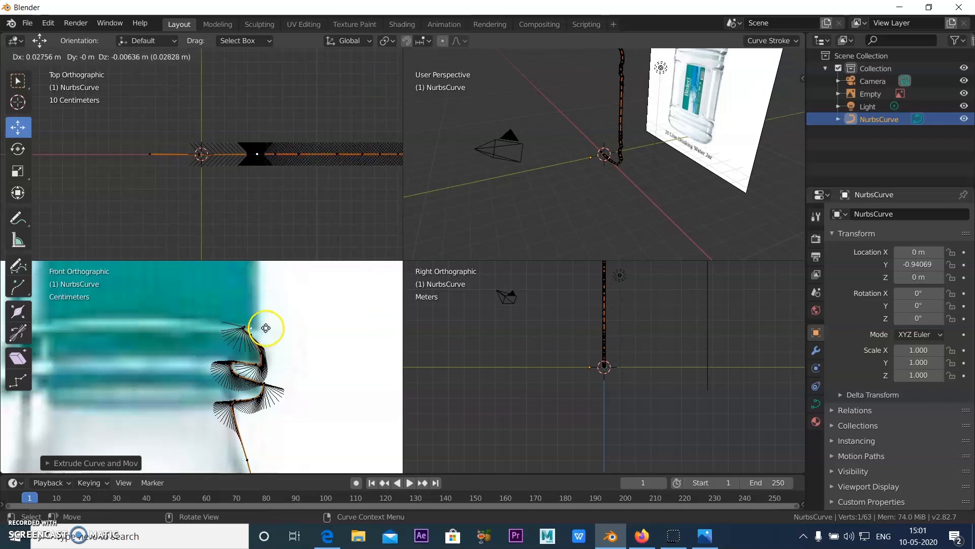
click(270, 326)
key(e)
click(271, 320)
key(e)
click(268, 296)
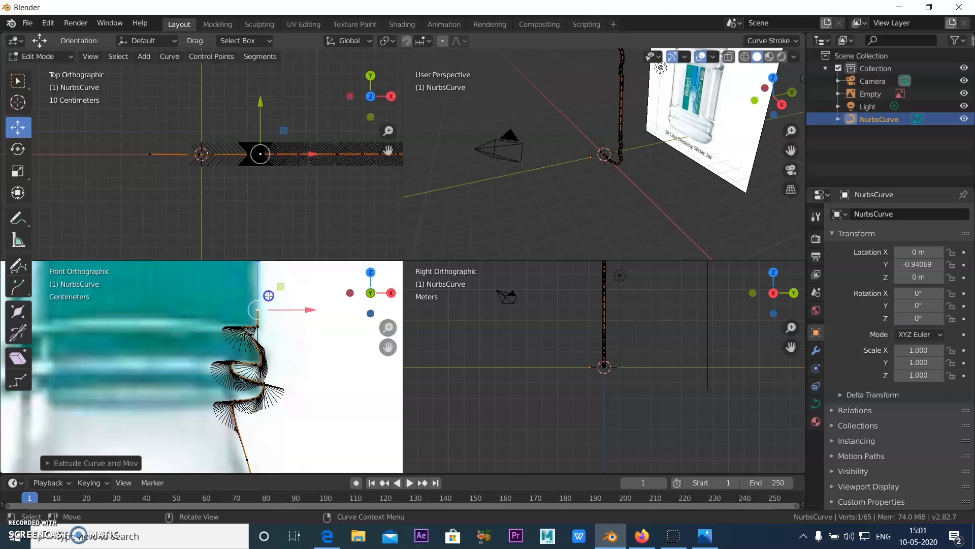
Step: Extrude three points up the cap's vertical wall and onto its rounded upper corner
shift+middle_drag(271, 320, 267, 413)
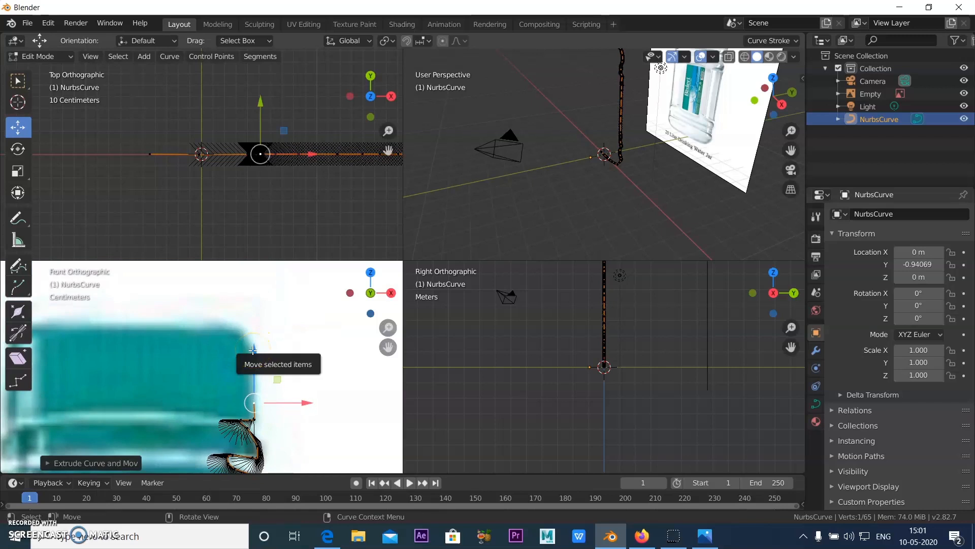
key(e)
click(252, 328)
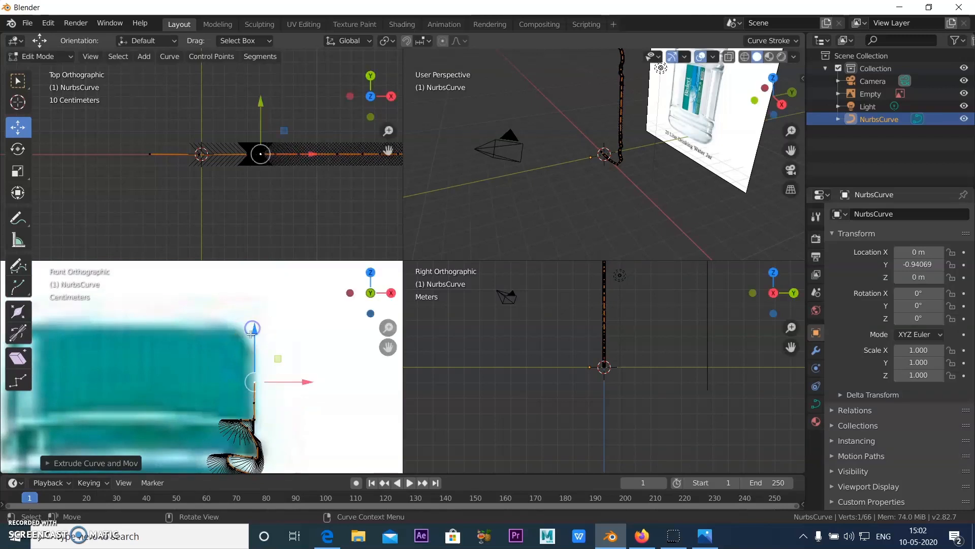
key(e)
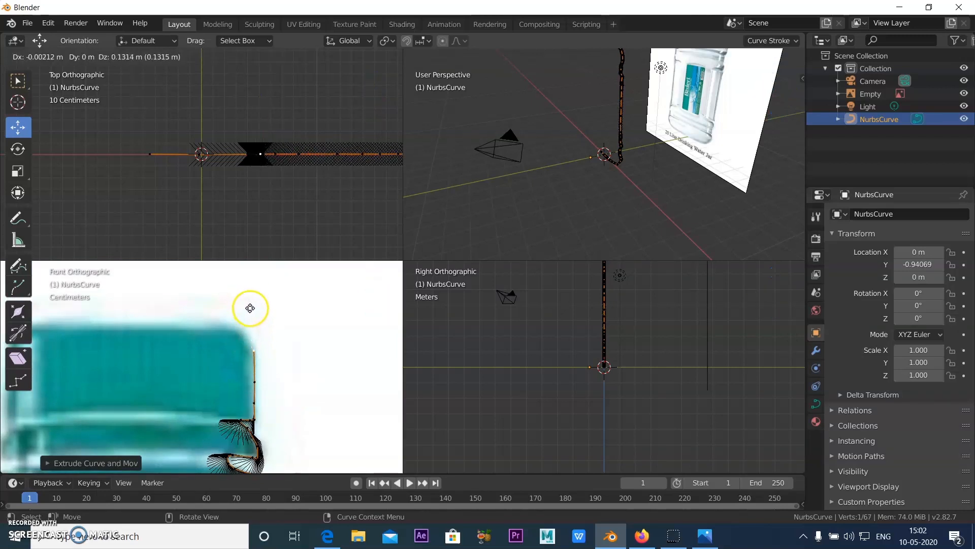
click(251, 309)
key(e)
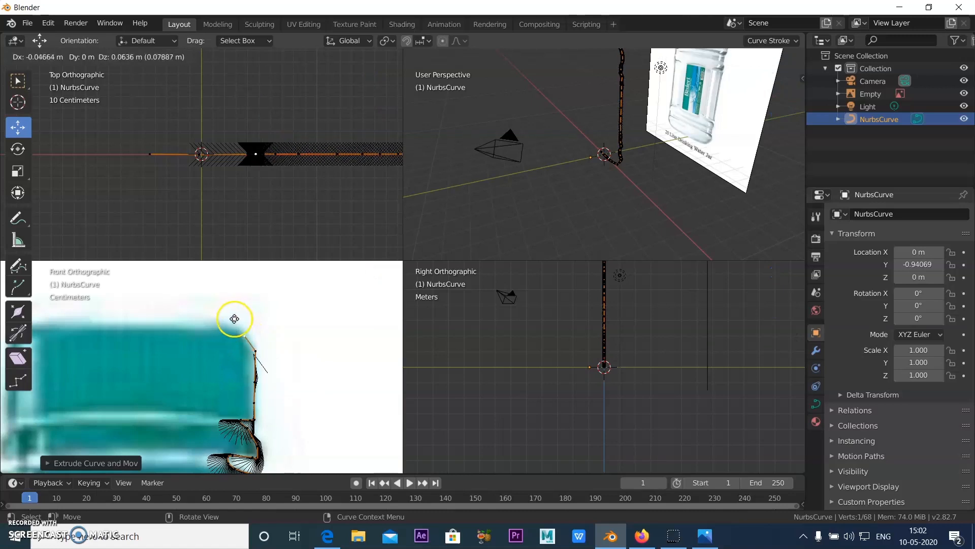
click(234, 319)
Step: Extrude five points from the rounded corner across the cap's flat top, ending just past the jar's centre axis
key(e)
click(222, 312)
key(e)
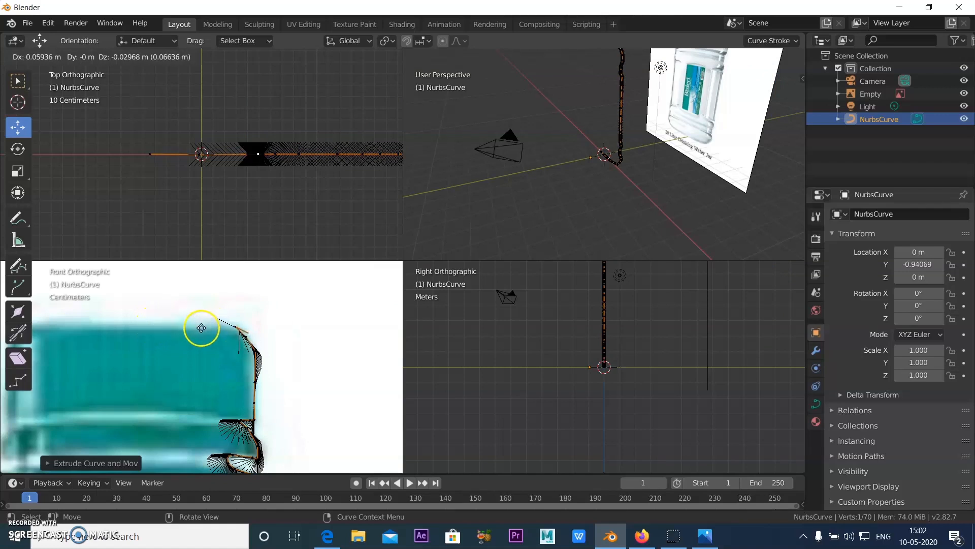
right_click(175, 320)
key(e)
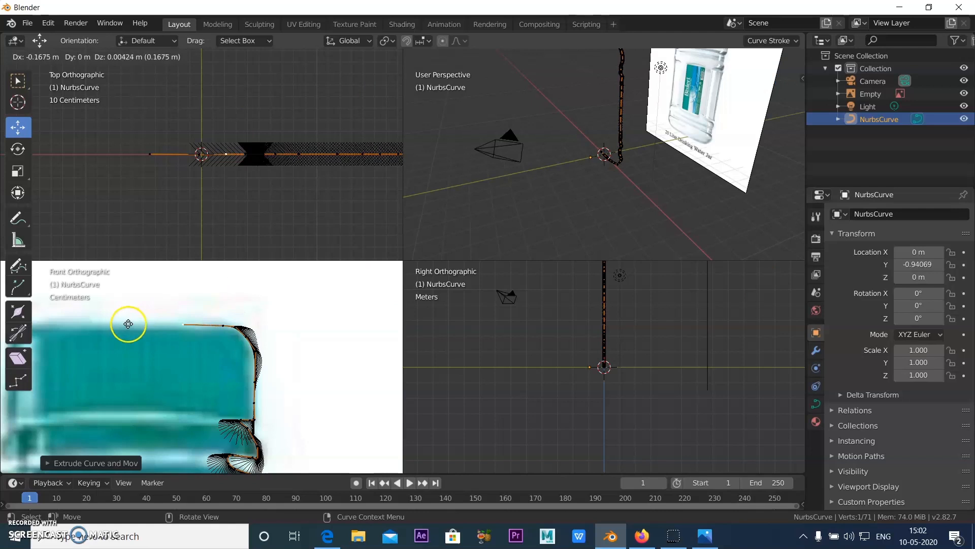
click(128, 323)
key(e)
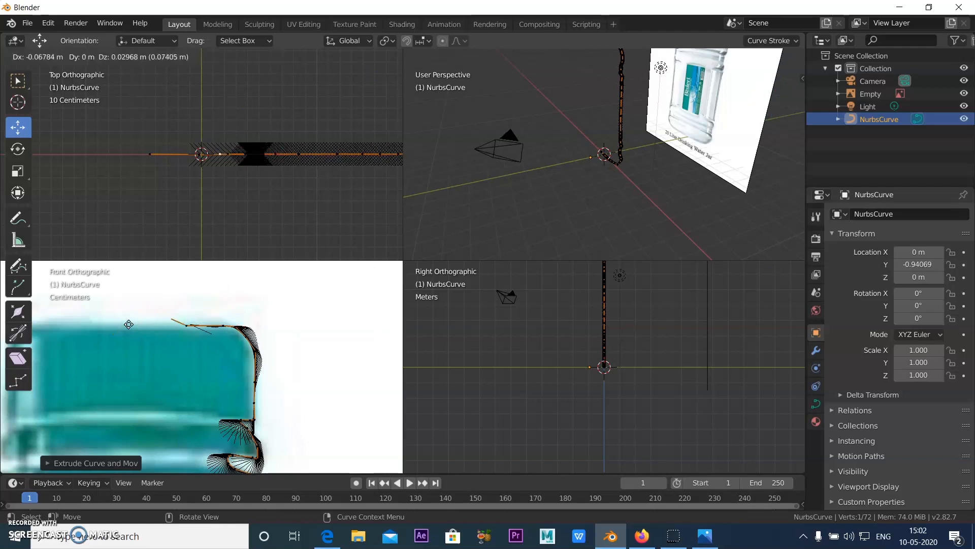
click(93, 328)
key(e)
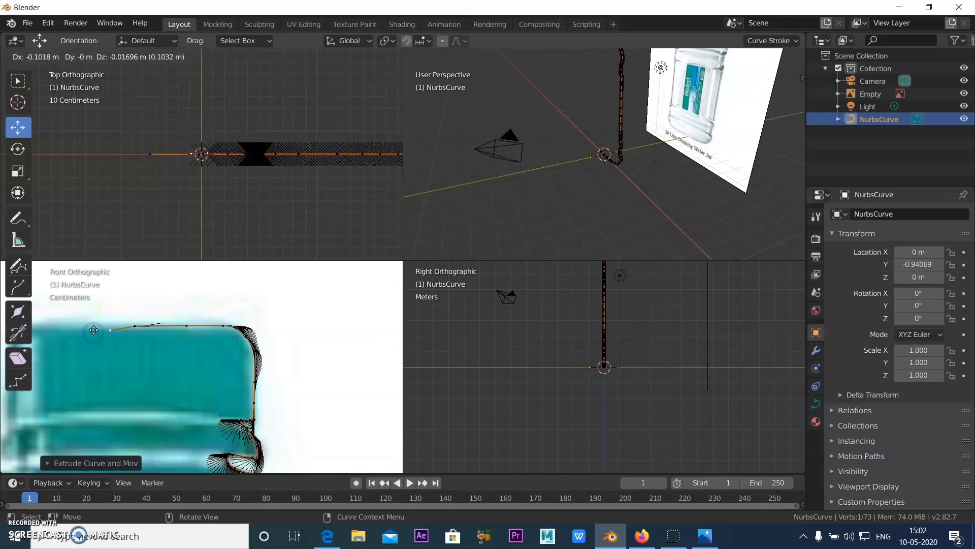
click(85, 326)
Step: Return to Object Mode, deselect the curve, and maximize the perspective view with the traced profile and reference image in sight
scroll(128, 332, down, 3)
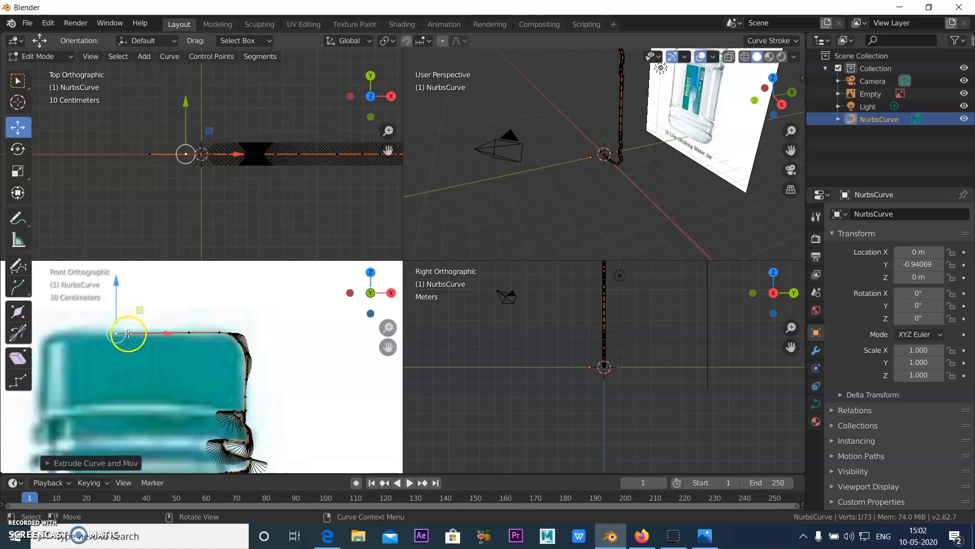
scroll(128, 333, down, 4)
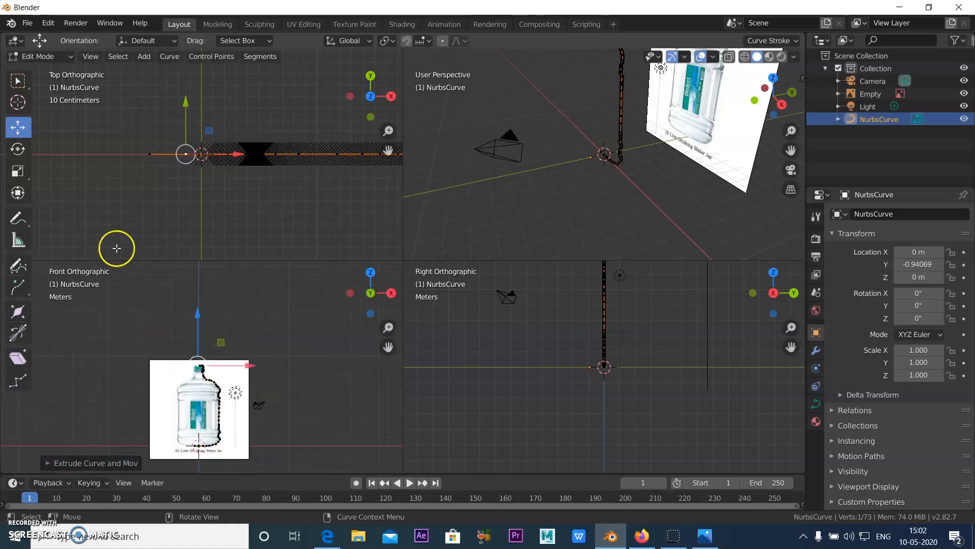
click(60, 56)
click(58, 68)
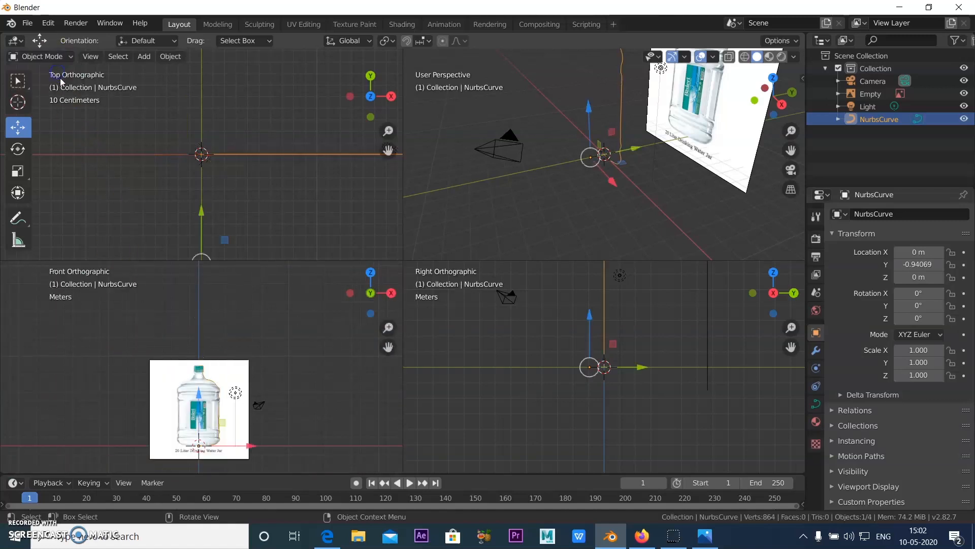
click(538, 202)
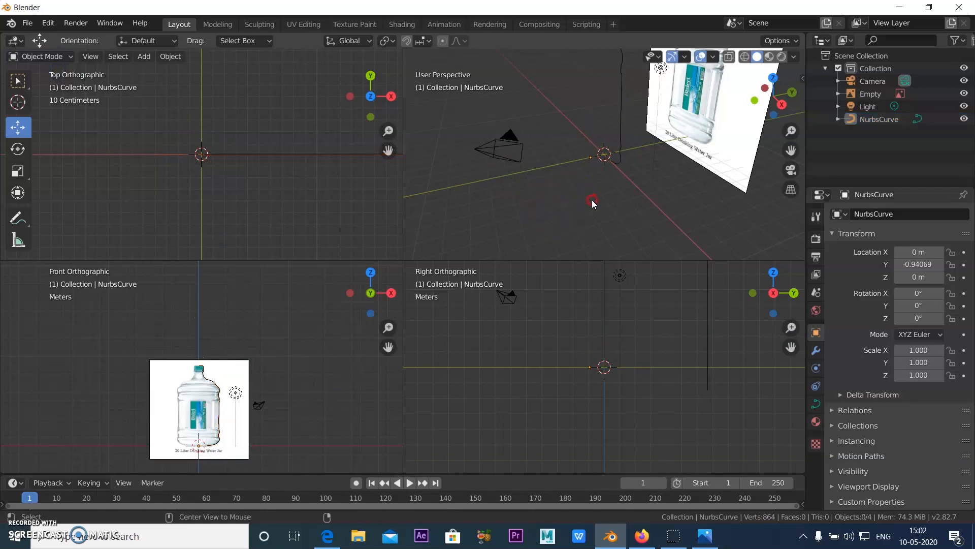
alt+middle_drag(593, 199, 535, 208)
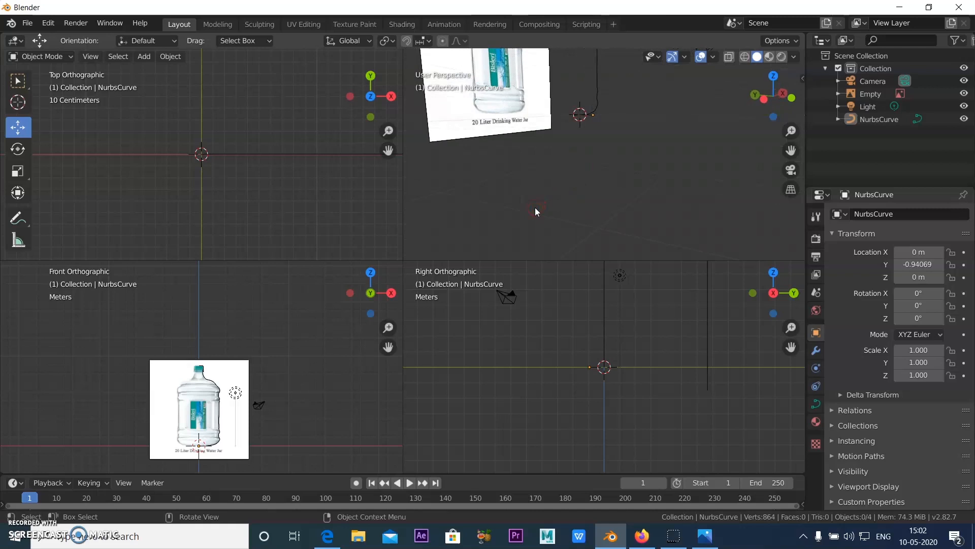
key(ctrl+space)
middle_drag(535, 203, 492, 359)
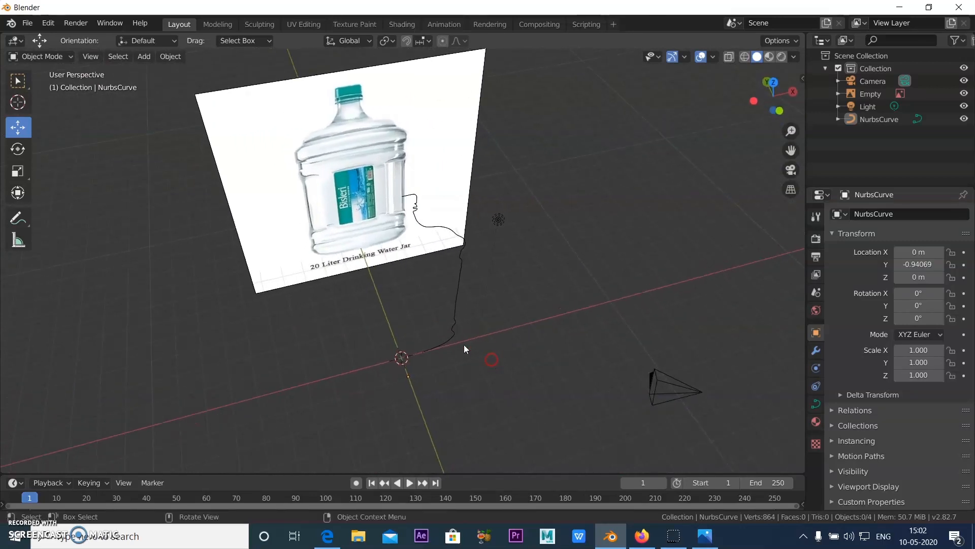
Step: Add a Screw modifier to the traced curve to revolve it into the jar body
click(460, 297)
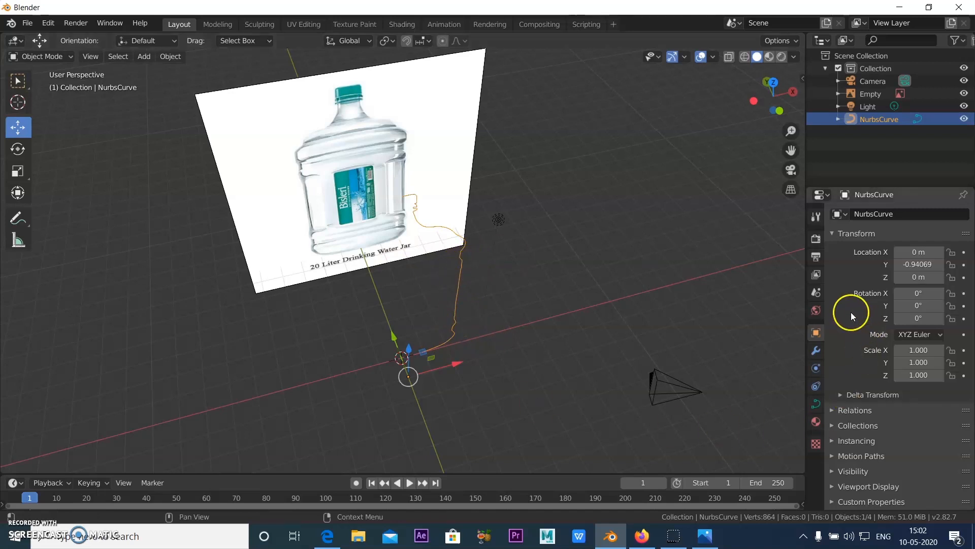
click(817, 350)
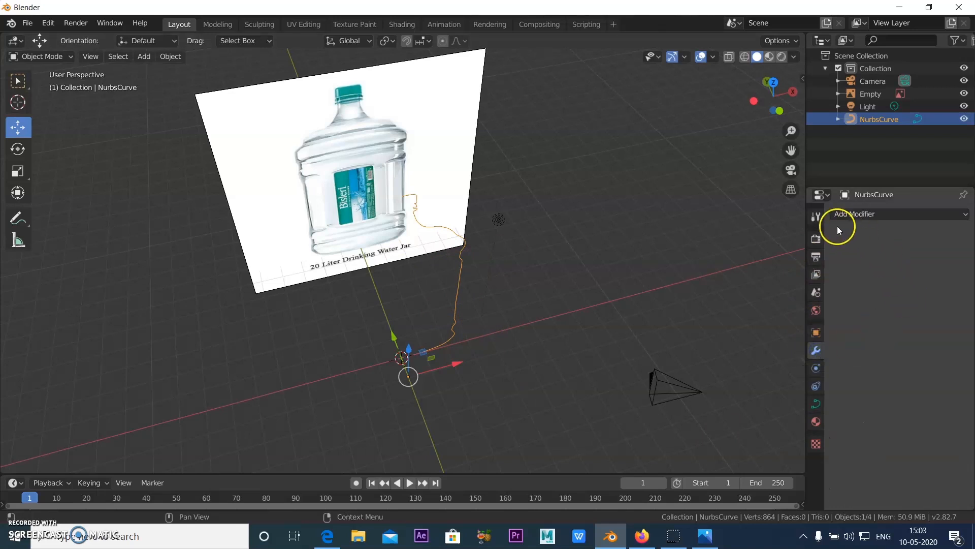
click(861, 217)
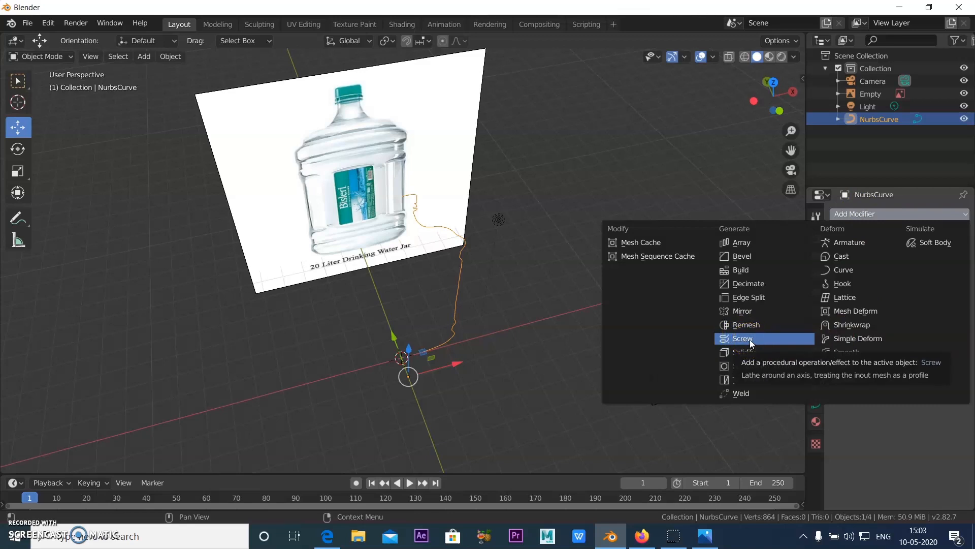
click(745, 340)
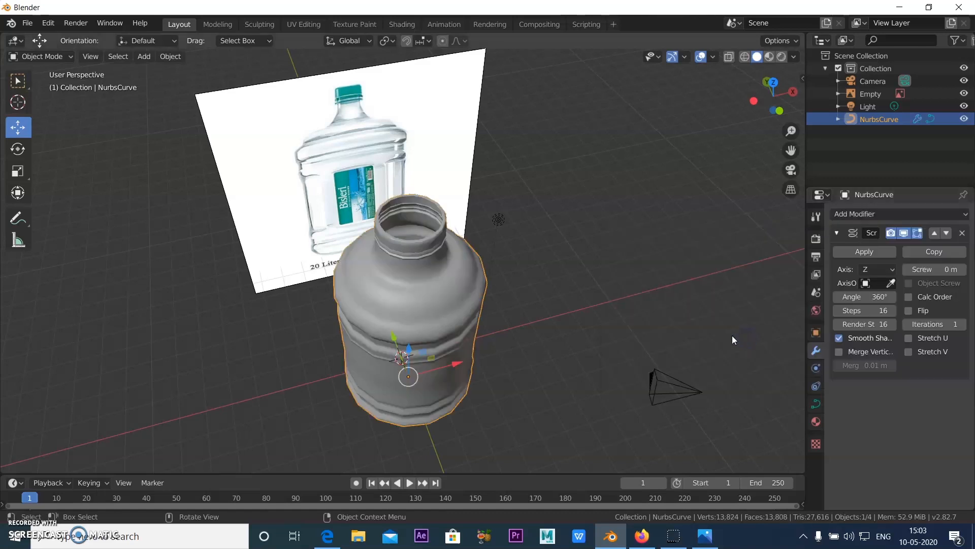
Step: Enter Edit Mode on the revolved curve and move the control point at its cap-top end along the X axis
middle_drag(633, 312, 550, 457)
scroll(423, 235, up, 3)
mouse_move(474, 298)
middle_down()
mouse_move(448, 311)
mouse_move(473, 310)
middle_up()
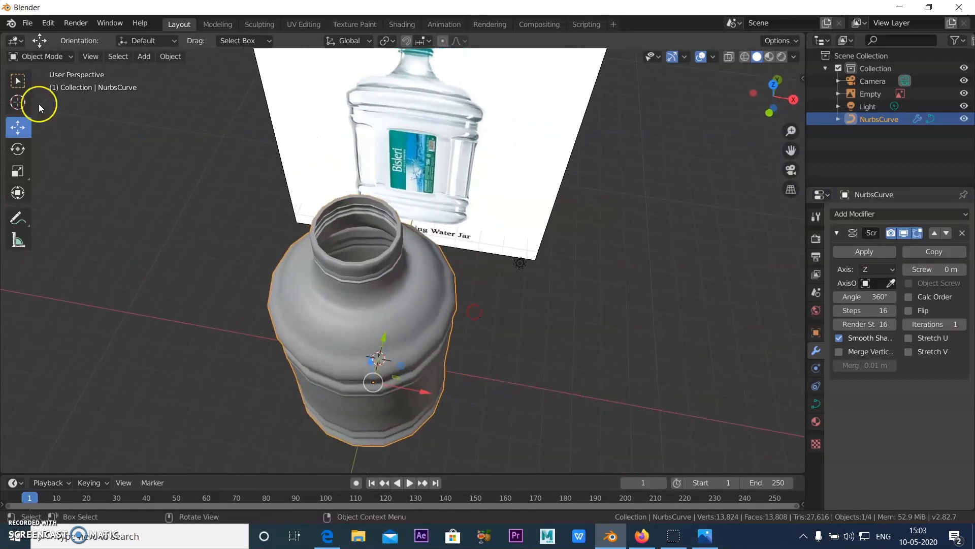
click(42, 57)
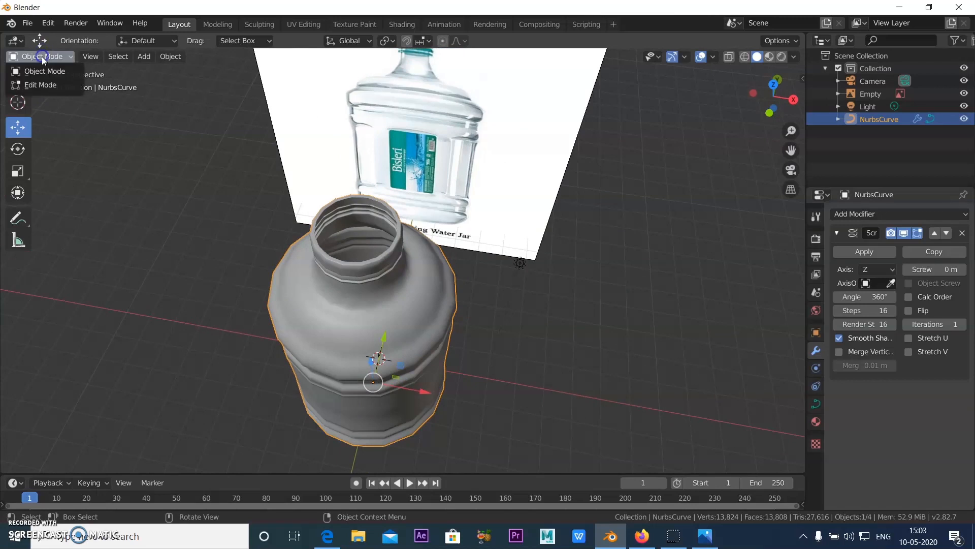
click(43, 86)
middle_drag(485, 274, 429, 270)
scroll(421, 270, up, 10)
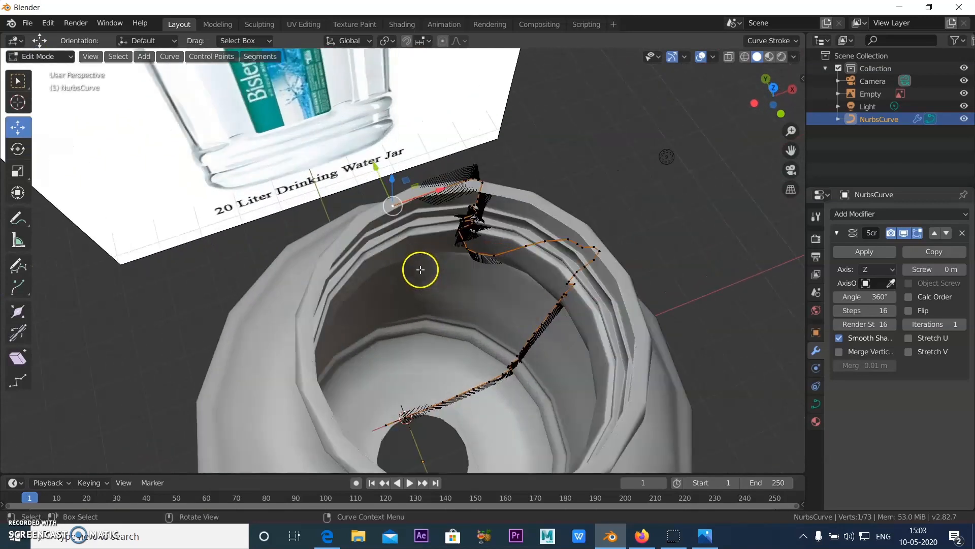
scroll(418, 179, down, 8)
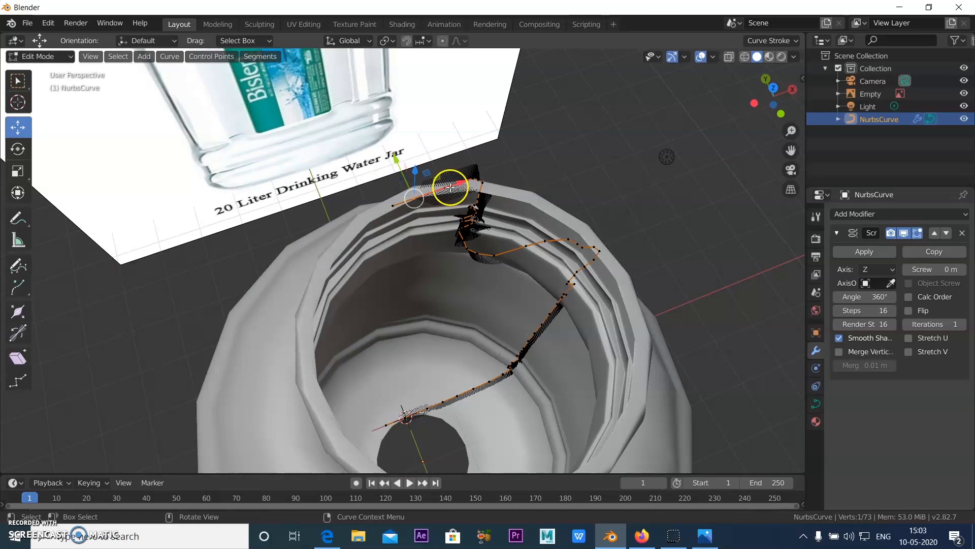
drag(453, 181, 429, 197)
middle_drag(477, 267, 443, 251)
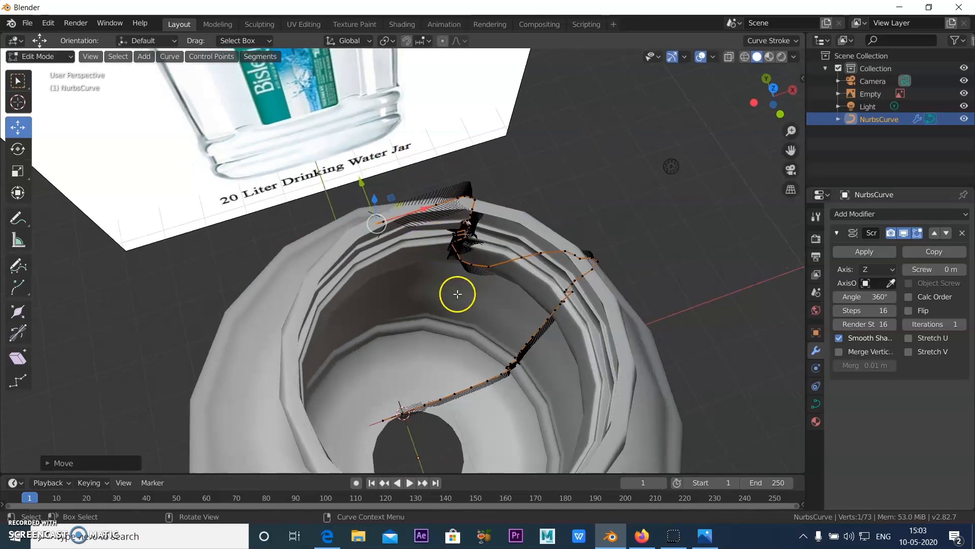
Step: Select all control points of the profile curve and move them along the Y axis until the cap's opening closes
scroll(422, 305, down, 2)
middle_drag(457, 341, 392, 366)
scroll(282, 136, down, 2)
drag(281, 123, 394, 417)
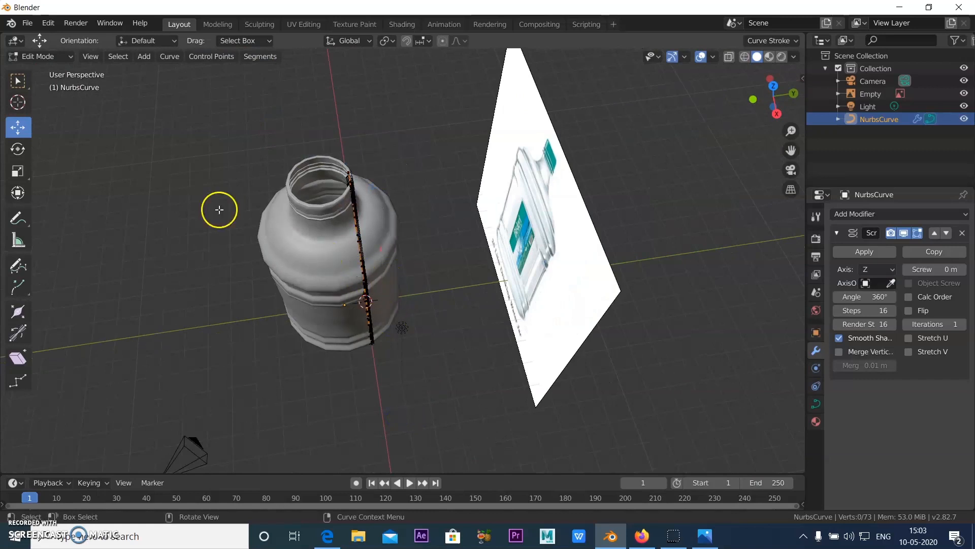
middle_drag(281, 298, 308, 290)
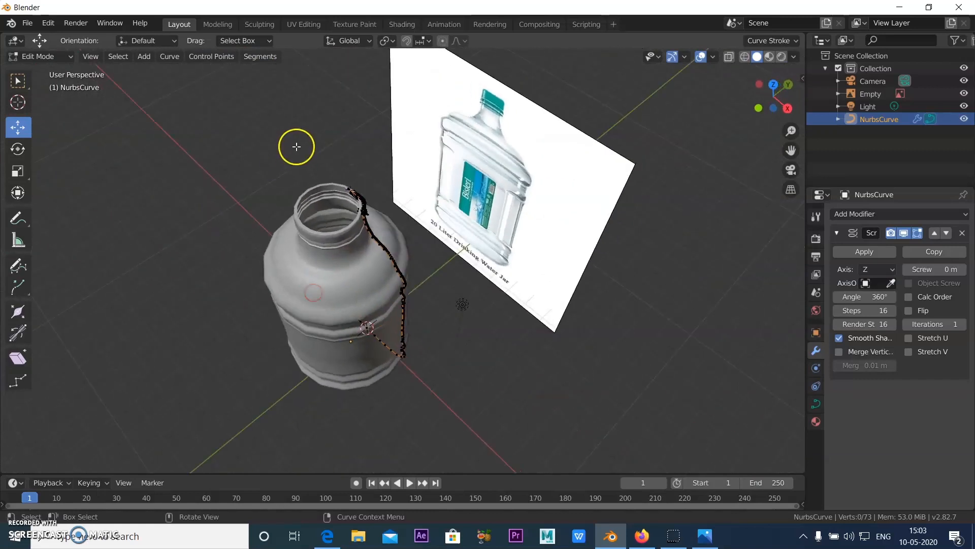
click(19, 79)
drag(228, 142, 430, 407)
drag(308, 192, 420, 376)
click(17, 145)
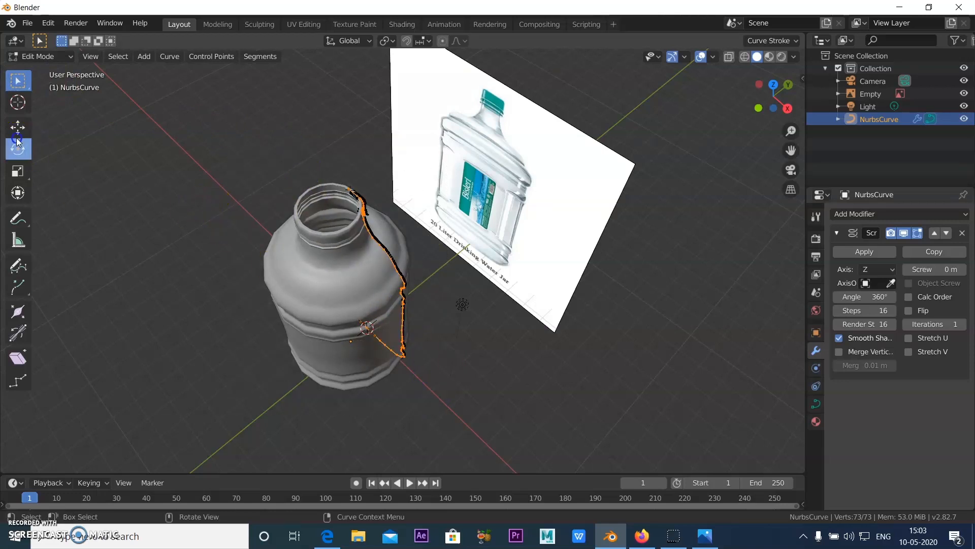
click(18, 127)
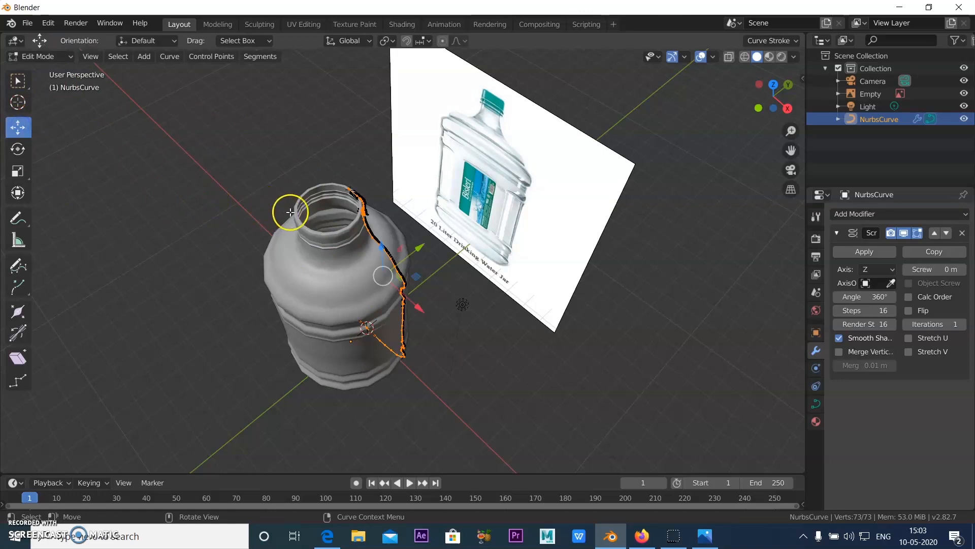
drag(415, 251, 397, 267)
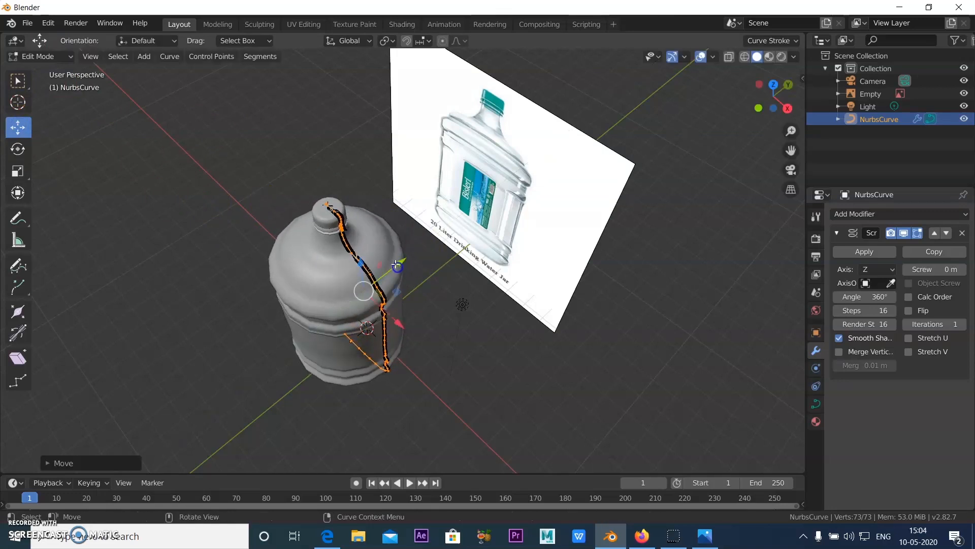
Step: Adjust the control points at the profile's cap-top end, shifting the end point along the X axis, to tidy the cap's centre
scroll(342, 207, up, 3)
scroll(259, 168, up, 2)
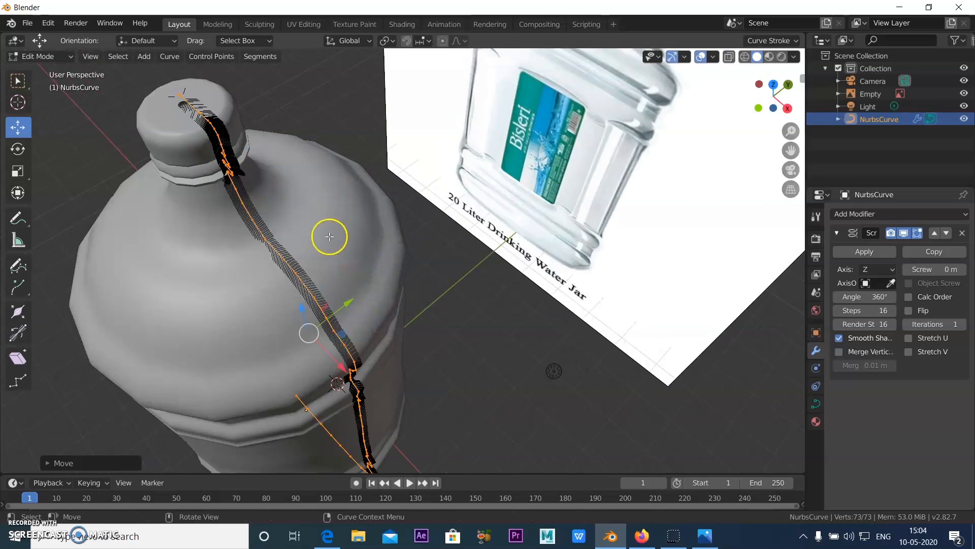
middle_drag(328, 267, 425, 258)
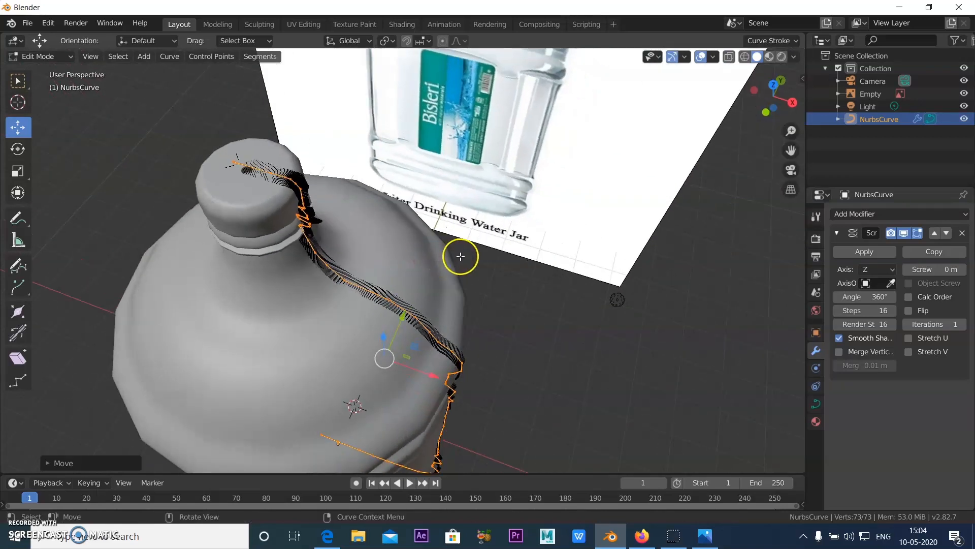
middle_drag(424, 279, 376, 215)
drag(379, 205, 380, 206)
middle_drag(410, 321, 471, 395)
click(493, 300)
scroll(292, 205, up, 4)
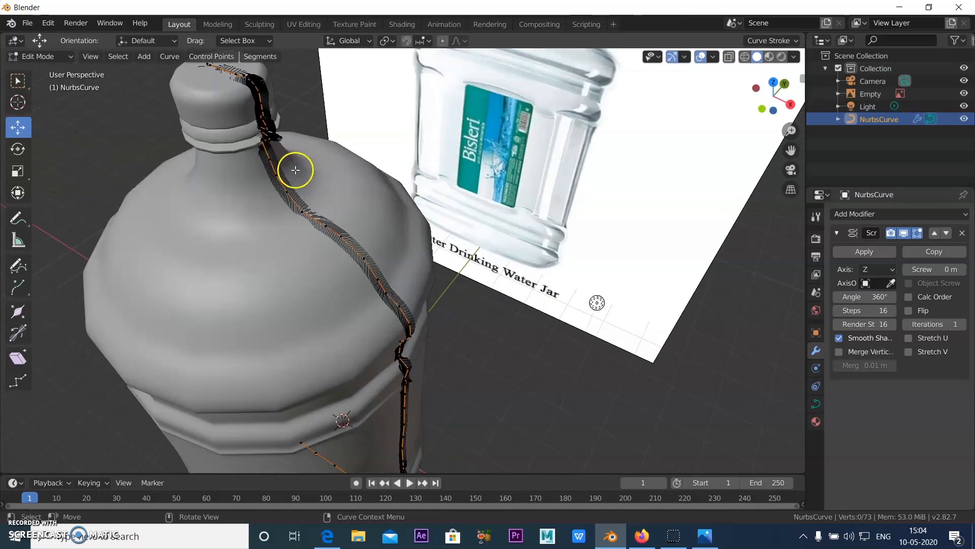
shift+middle_drag(338, 222, 456, 335)
scroll(343, 210, up, 3)
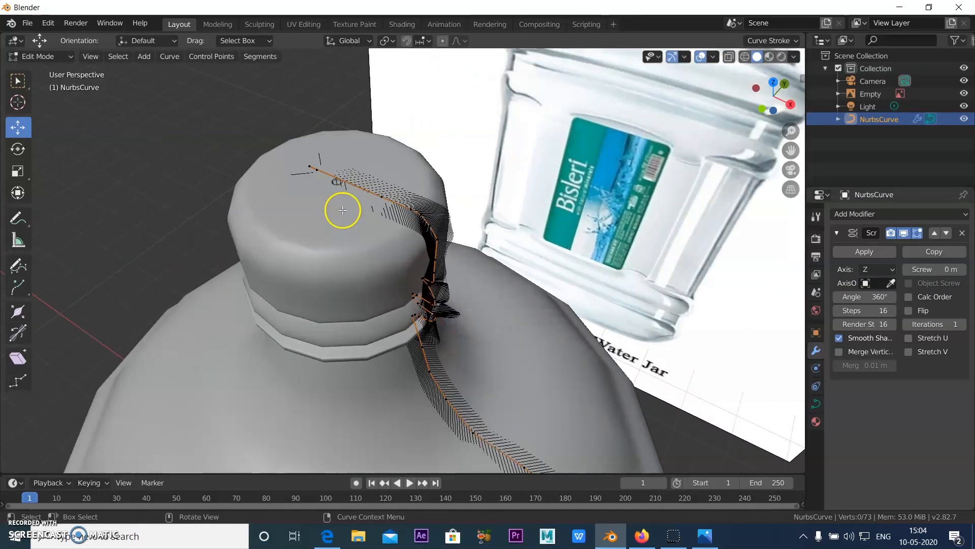
mouse_move(375, 269)
shift+middle_down()
mouse_move(365, 258)
mouse_move(384, 273)
shift+middle_up()
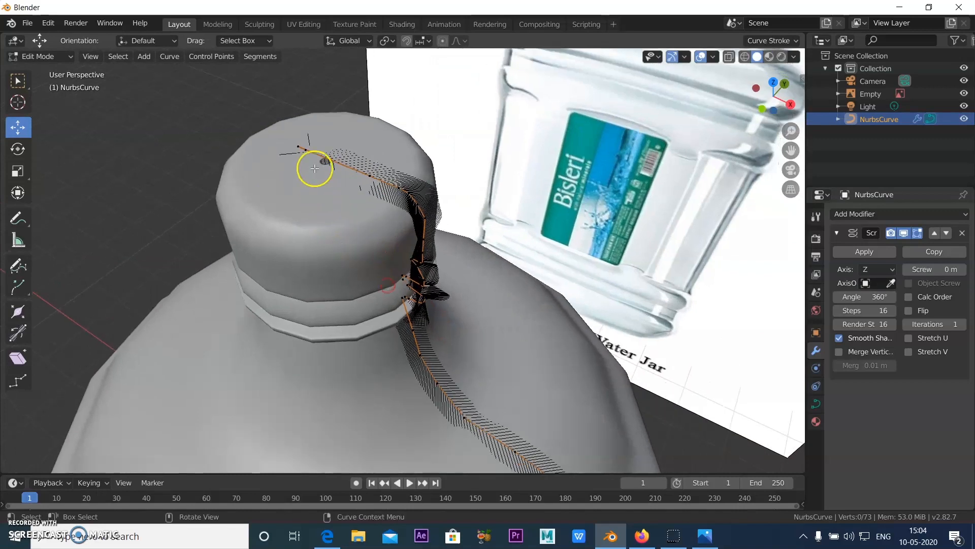
mouse_move(337, 166)
mouse_down()
mouse_move(296, 147)
mouse_move(357, 167)
mouse_move(334, 158)
mouse_move(339, 166)
mouse_up()
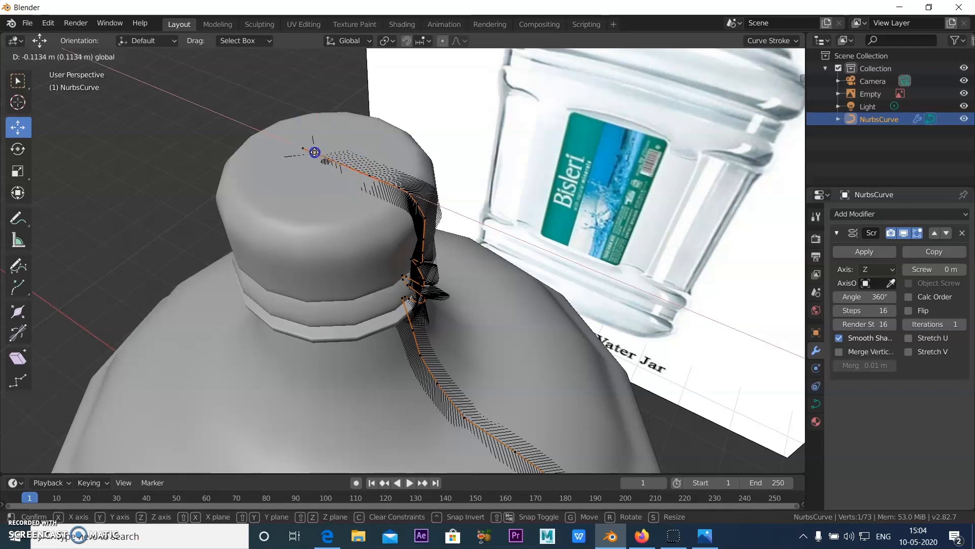
drag(322, 156, 320, 170)
drag(332, 129, 331, 134)
scroll(425, 222, down, 5)
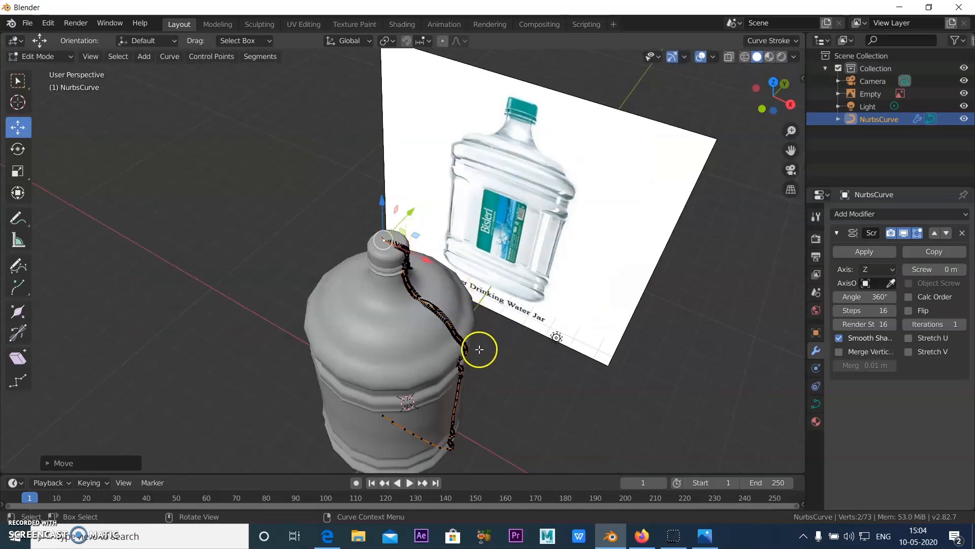
Step: Return to Object Mode and set the Screw modifier's viewport steps to 160 to smooth the jar, leaving it deselected
middle_drag(496, 361, 405, 235)
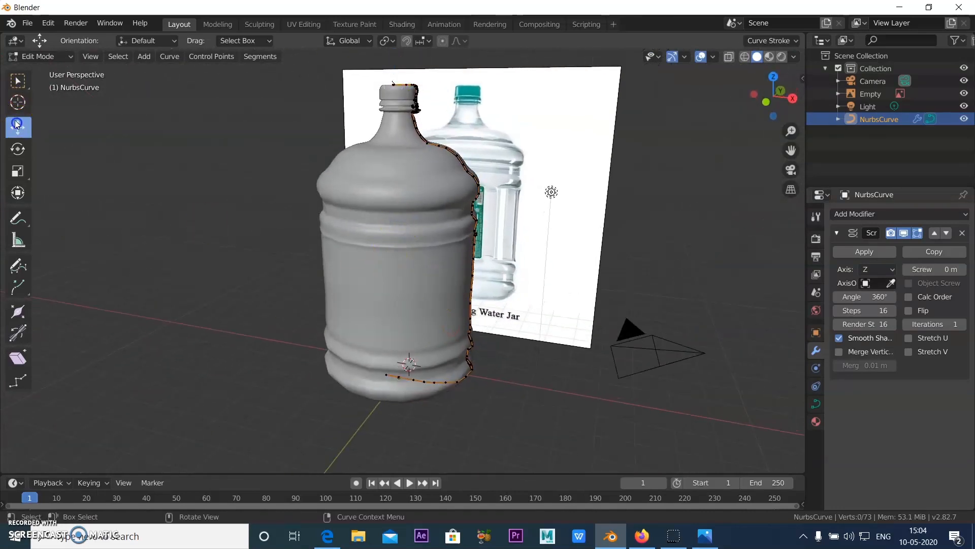
click(53, 57)
click(51, 68)
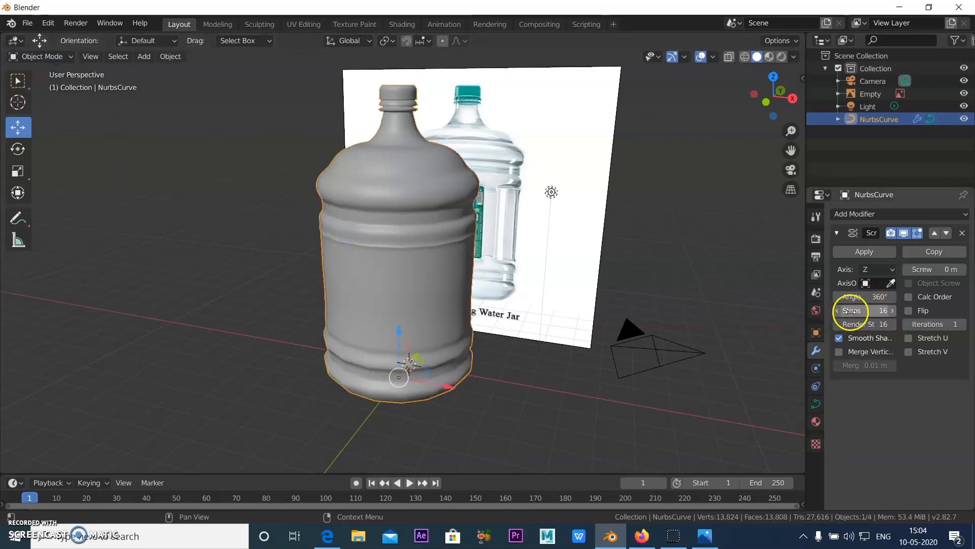
scroll(458, 222, up, 2)
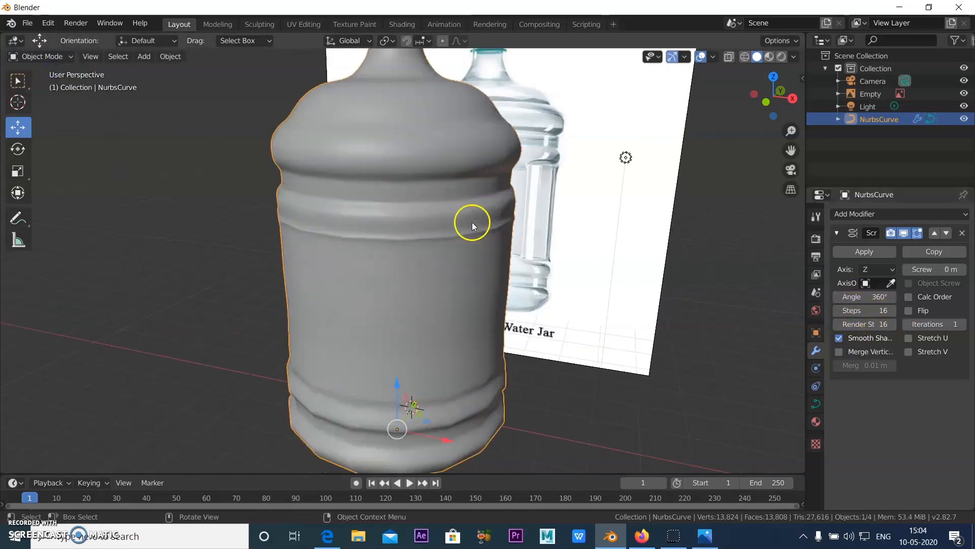
scroll(491, 246, down, 2)
mouse_move(860, 311)
mouse_down()
mouse_move(874, 312)
mouse_move(851, 312)
mouse_up()
click(599, 378)
scroll(585, 365, down, 4)
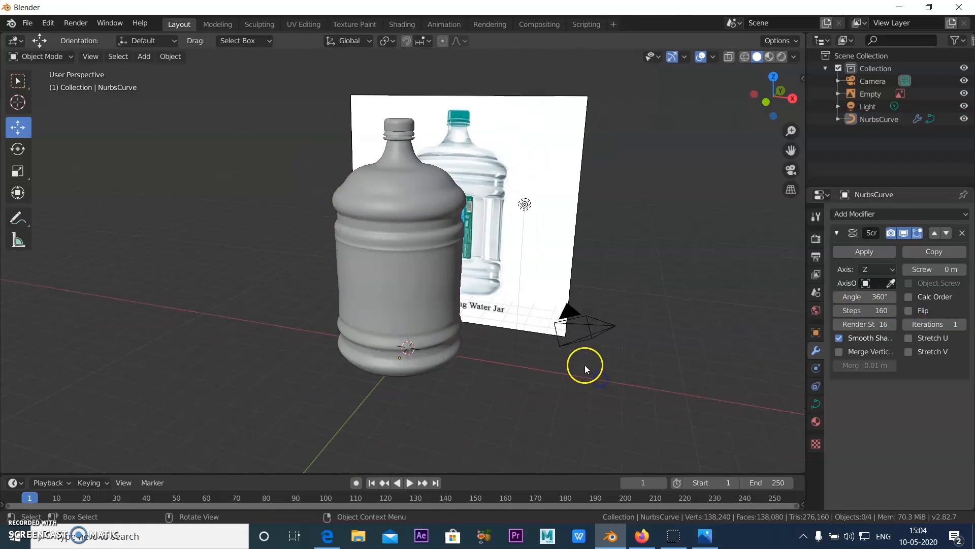
Step: Duplicate the jar and move the copy along the X axis to stand clear beside the original
middle_drag(501, 368, 481, 394)
scroll(459, 285, up, 3)
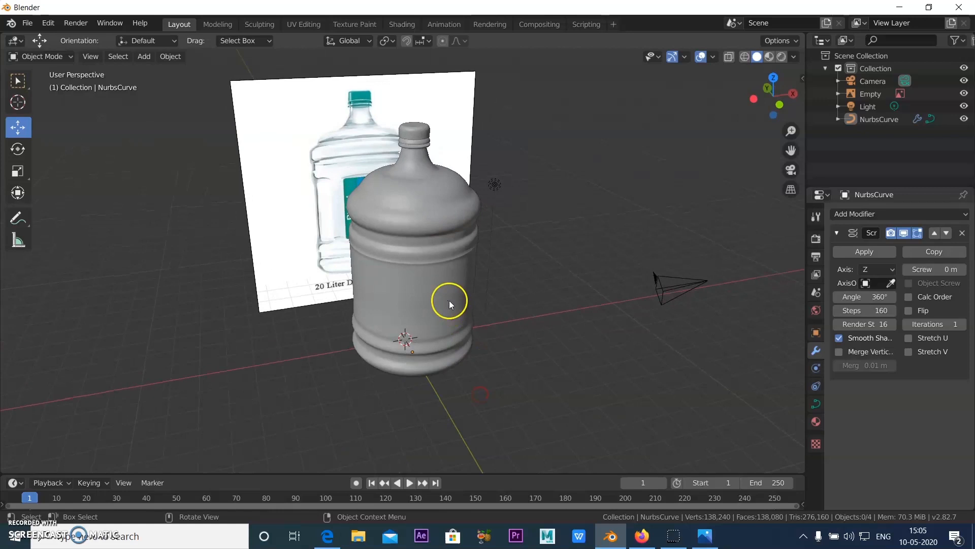
middle_drag(471, 280, 425, 339)
middle_drag(486, 304, 451, 324)
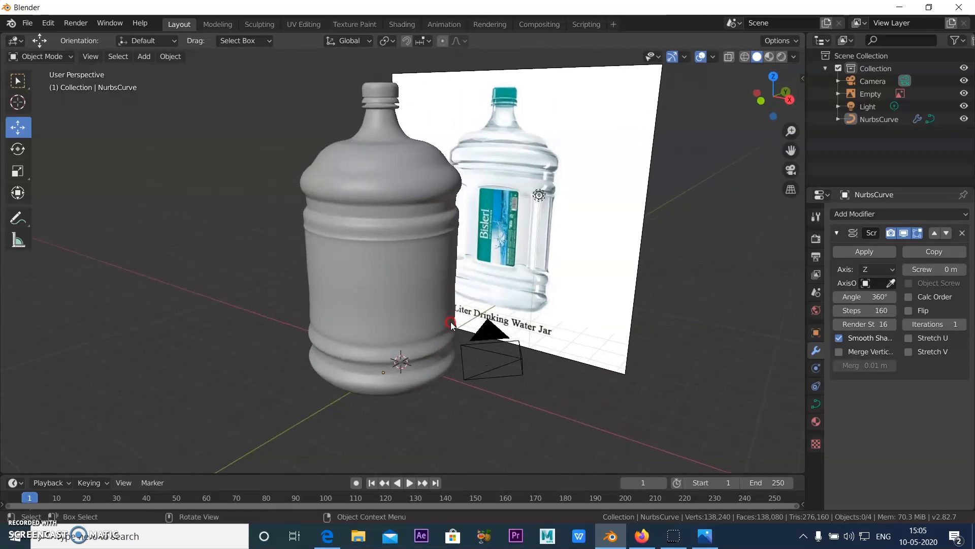
click(412, 276)
scroll(445, 288, down, 2)
middle_drag(432, 382, 475, 398)
key(shift+d)
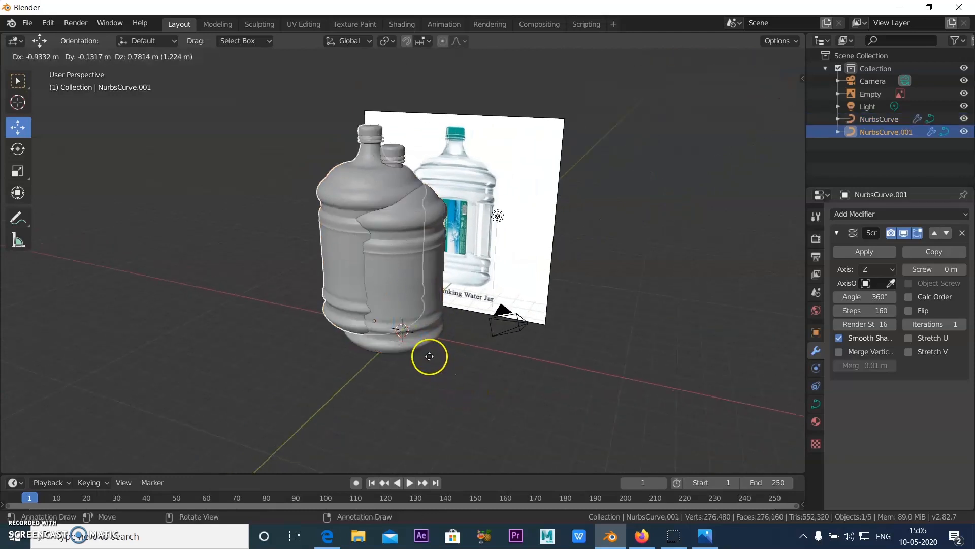
right_click(426, 362)
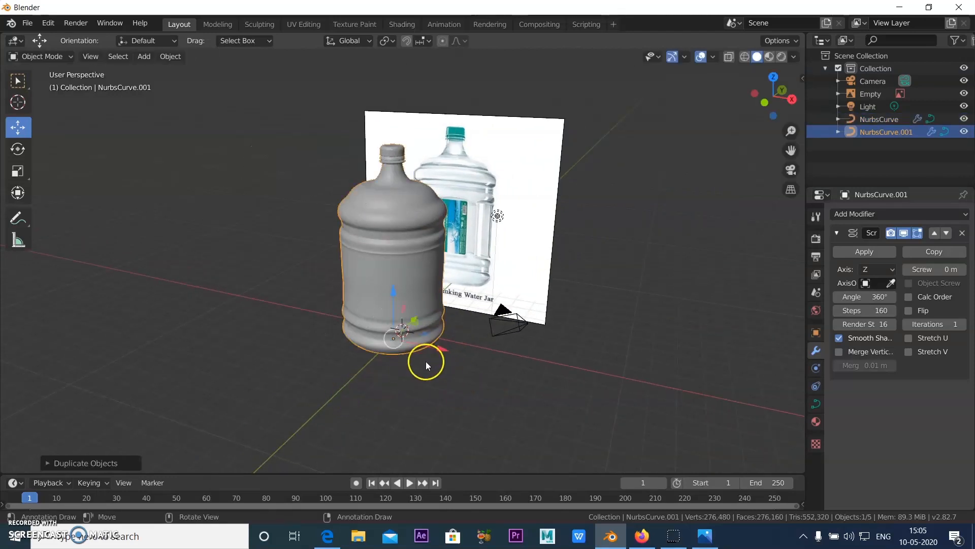
drag(438, 347, 315, 342)
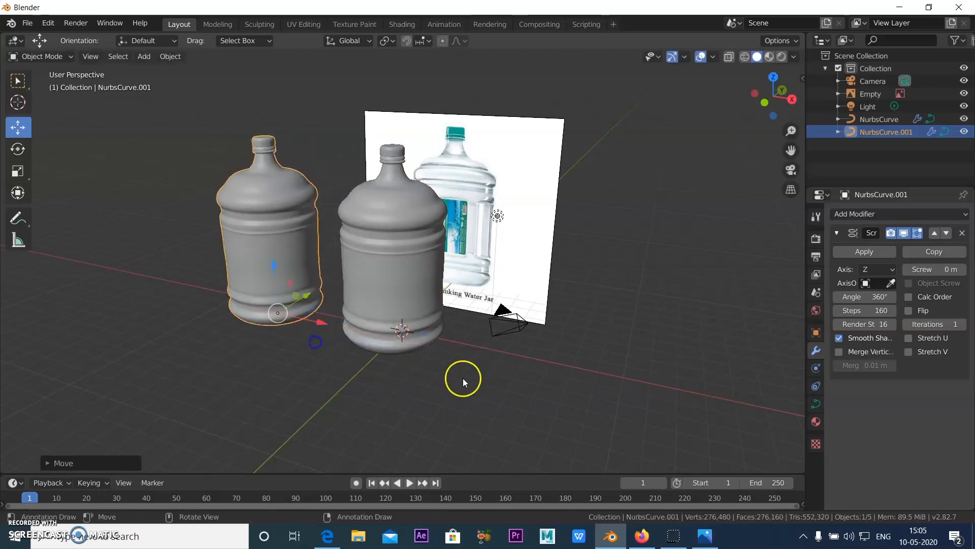
click(479, 383)
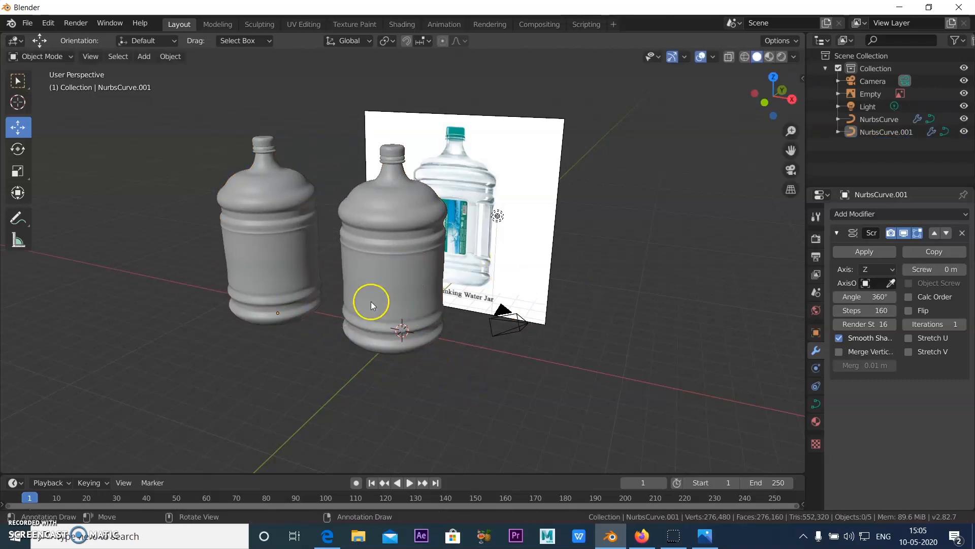
Step: Select the original jar in front of the reference image and enter Edit Mode
click(397, 279)
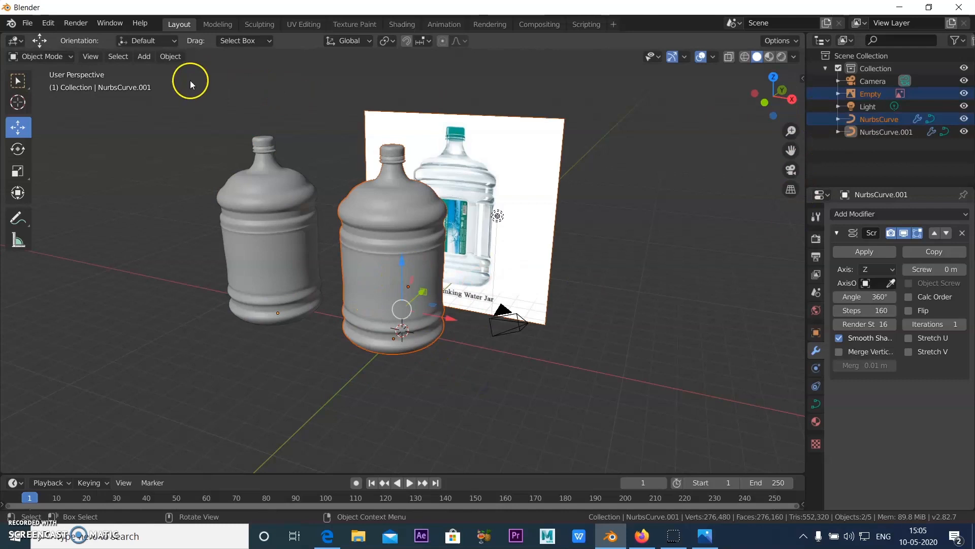
click(40, 56)
click(44, 85)
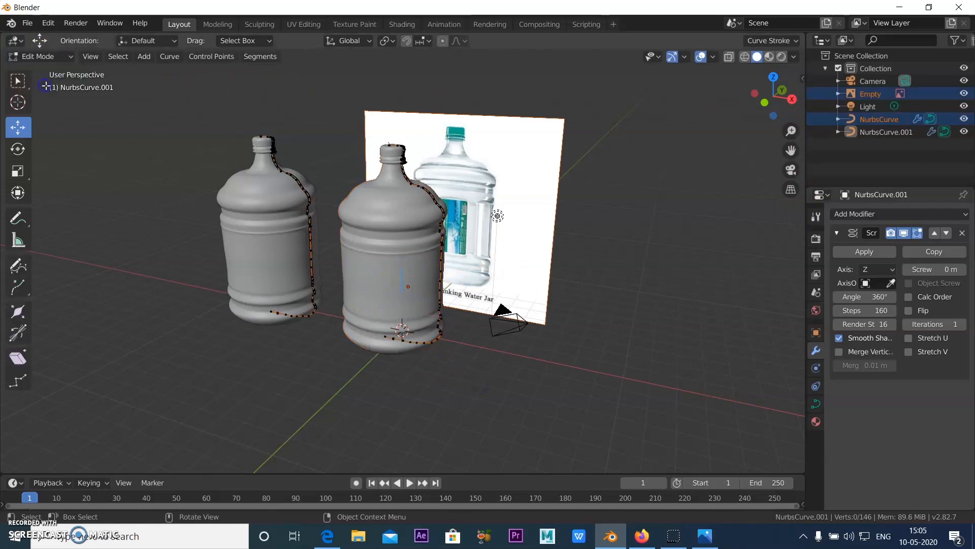
Step: Move the control points along the original jar's middle wall inward along the X axis to form a narrow waist
scroll(425, 275, up, 1)
scroll(463, 179, up, 2)
scroll(505, 329, up, 3)
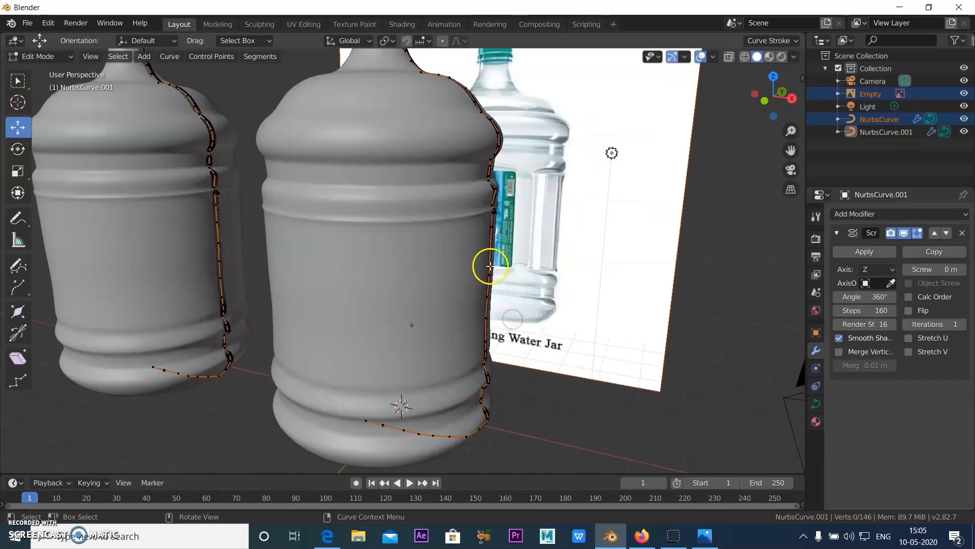
click(489, 274)
drag(531, 281, 503, 308)
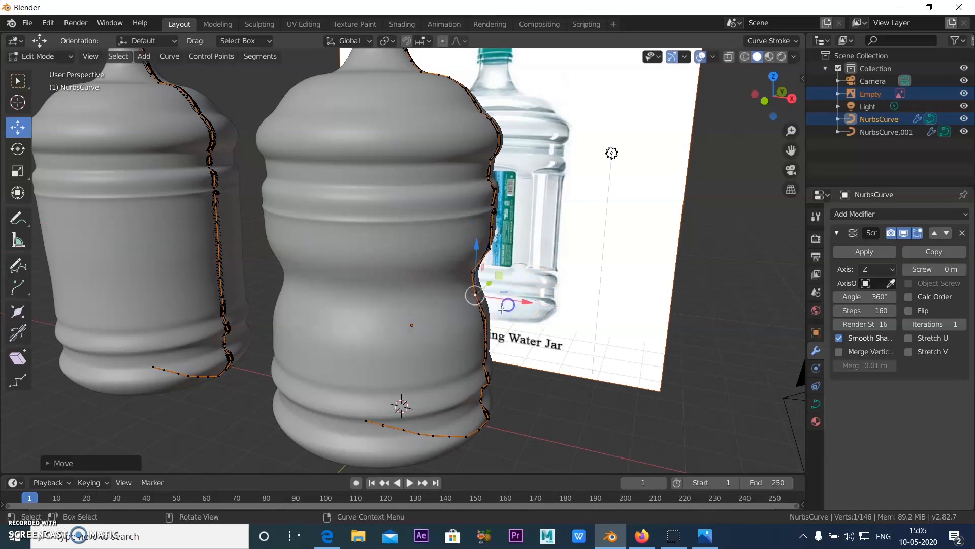
key(g)
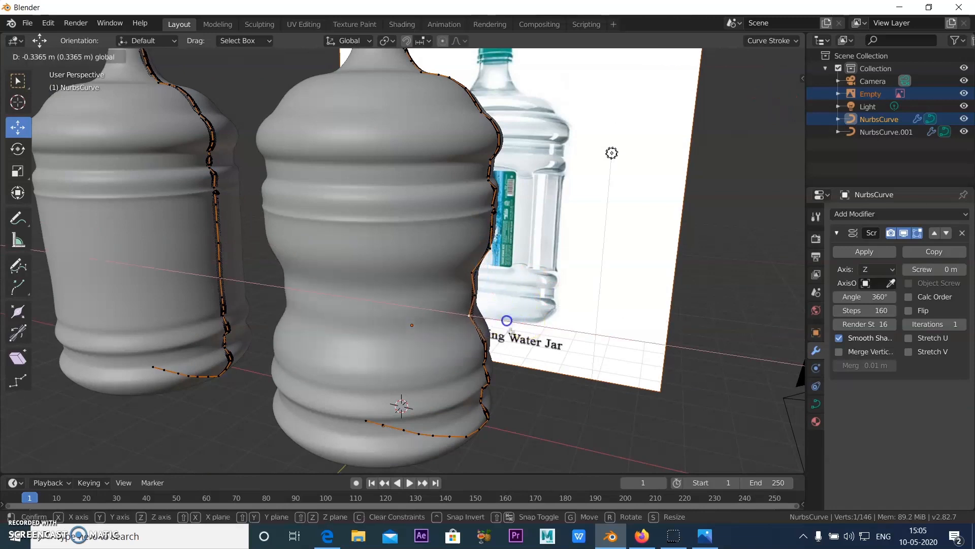
click(491, 320)
middle_drag(524, 399, 548, 359)
drag(419, 257, 481, 323)
drag(512, 292, 496, 296)
click(471, 247)
drag(508, 252, 481, 252)
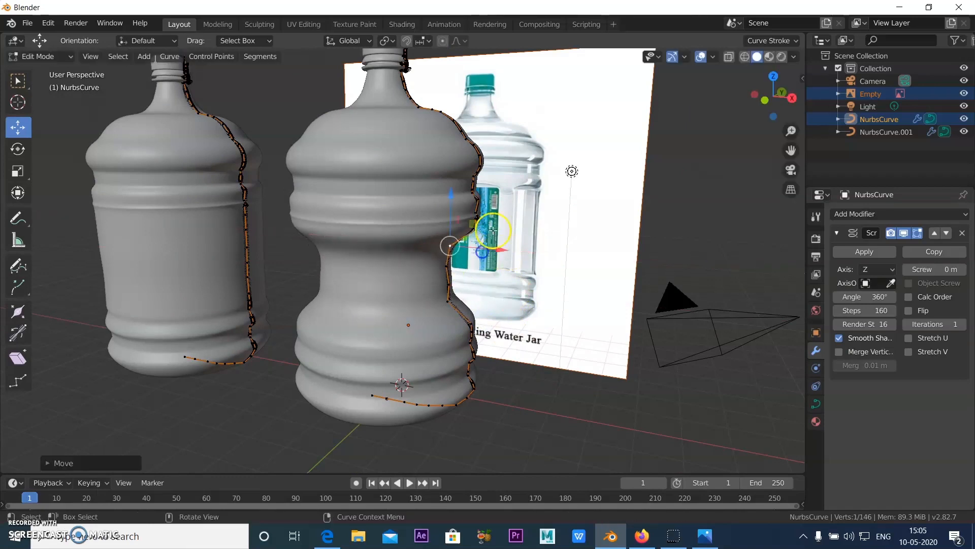
Step: Select the original jar's profile points above the waist and move them slightly inward along the X axis
scroll(493, 231, down, 4)
middle_drag(514, 313, 479, 195)
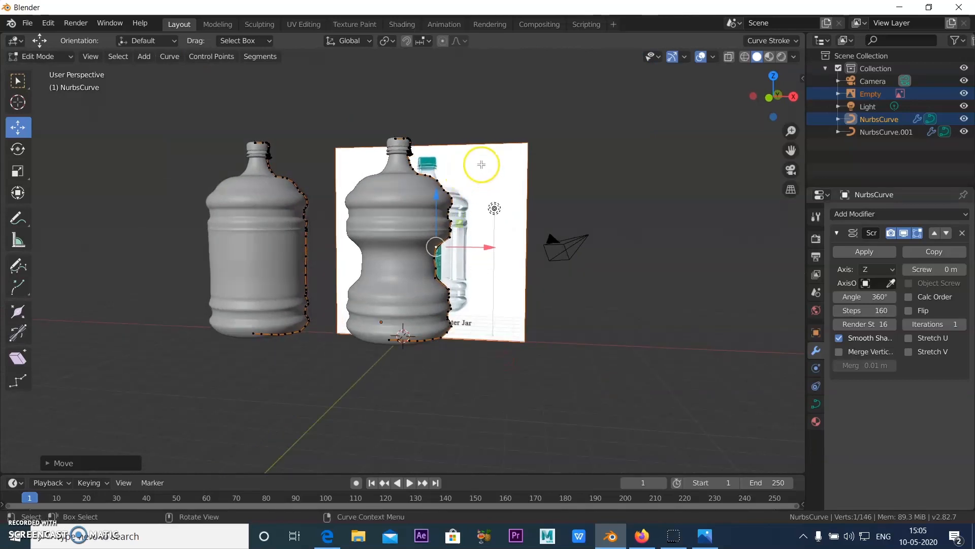
click(20, 90)
drag(490, 165, 450, 208)
drag(425, 250, 426, 251)
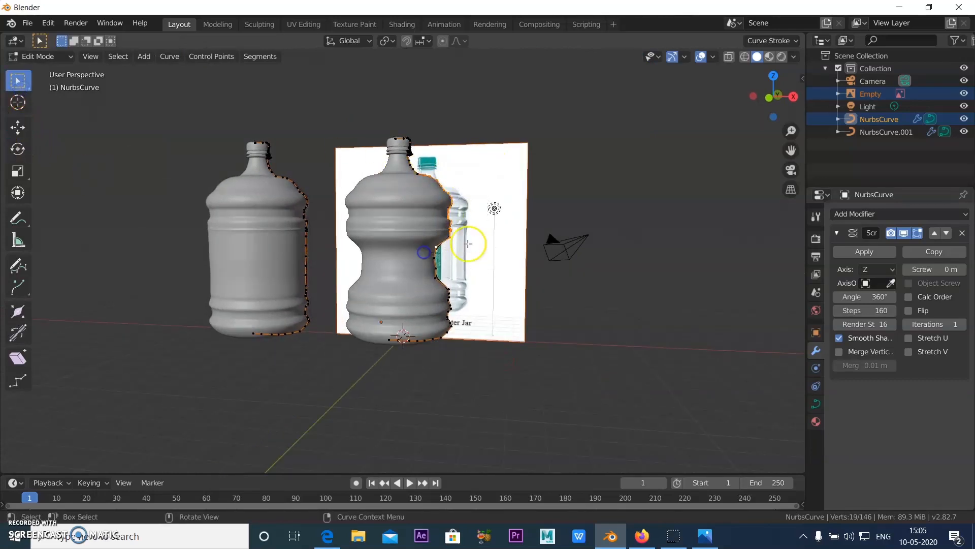
click(18, 130)
drag(496, 208, 490, 210)
Step: Select the original jar's profile points below the waist, move them slightly inward along the X axis, and deselect them
middle_drag(457, 350, 468, 301)
drag(474, 284, 438, 345)
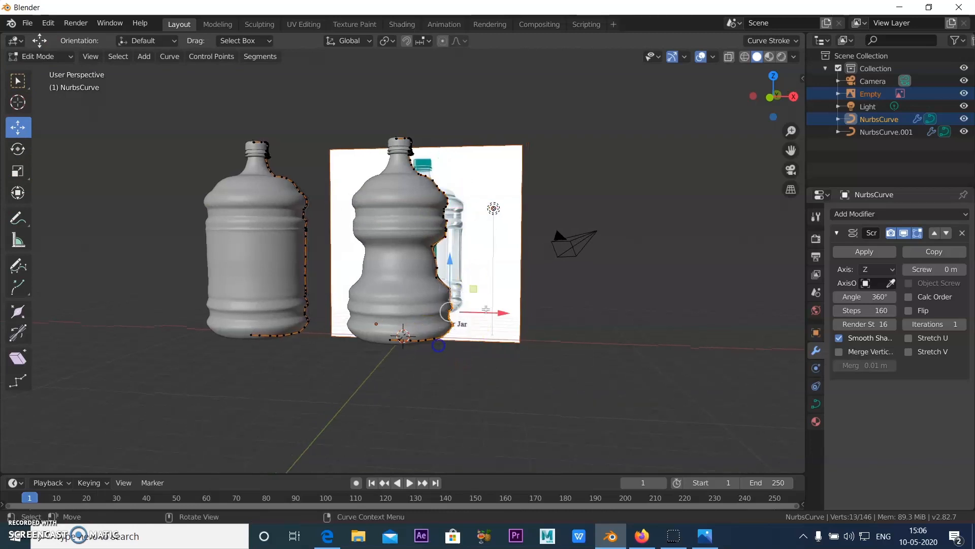
drag(494, 313, 487, 317)
click(496, 337)
mouse_move(496, 337)
middle_down()
mouse_move(429, 385)
mouse_move(480, 356)
mouse_move(603, 370)
mouse_move(487, 304)
mouse_move(491, 340)
middle_up()
Step: Switch both jars from Edit Mode back to Object Mode and select the narrow-waisted jar in front of the reference image
scroll(463, 206, up, 2)
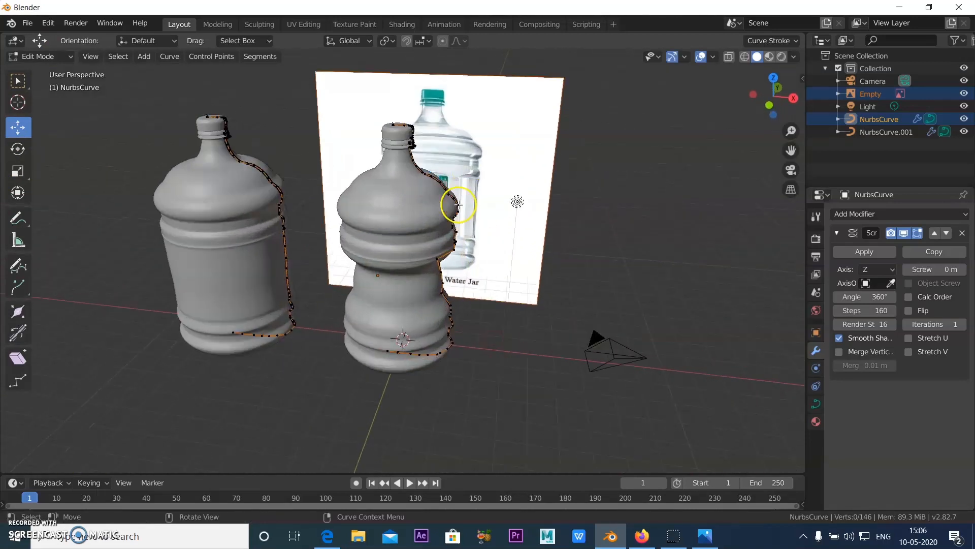
click(19, 81)
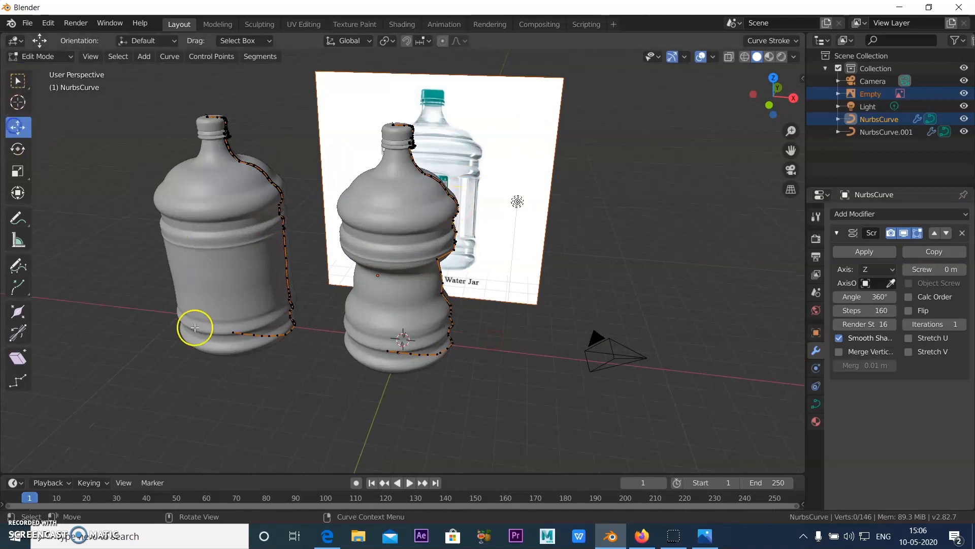
scroll(367, 343, down, 2)
click(872, 117)
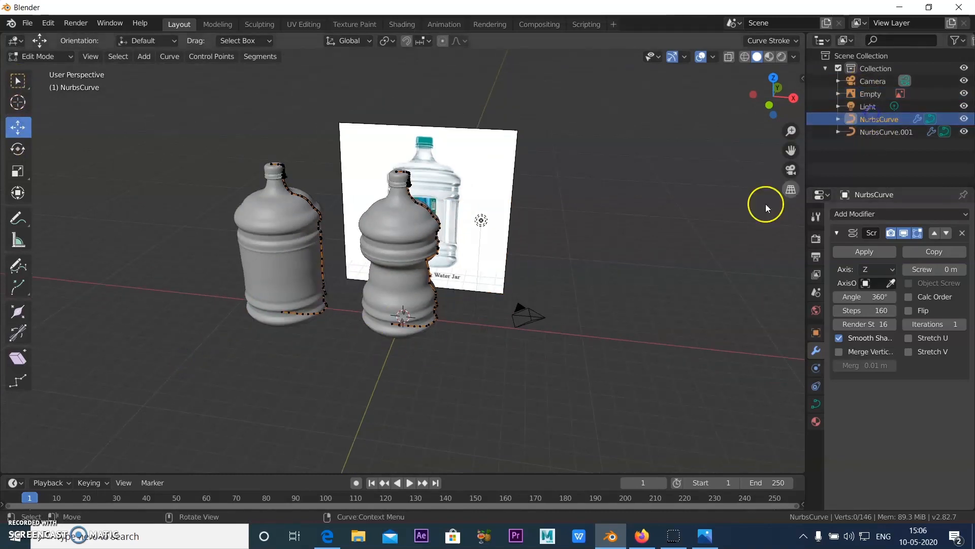
click(884, 132)
click(33, 63)
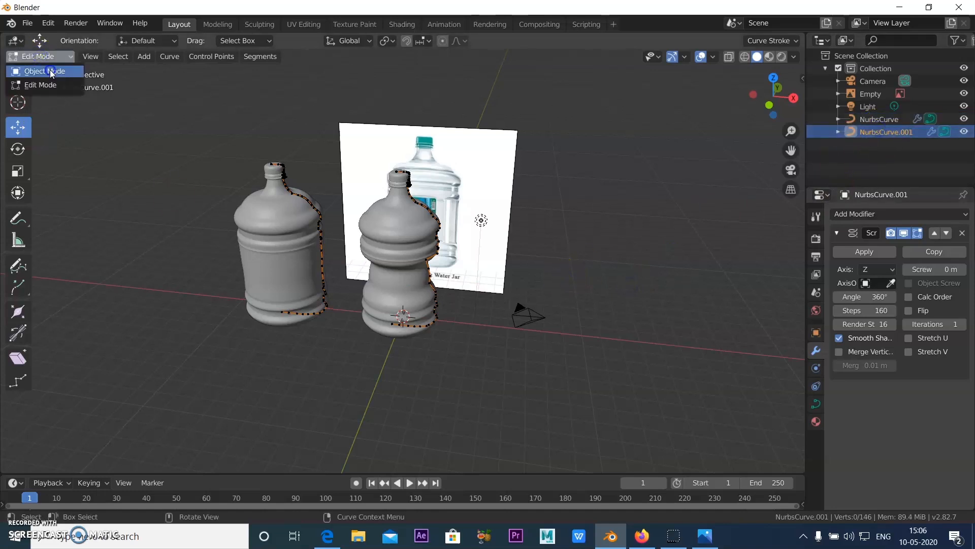
click(48, 68)
click(395, 284)
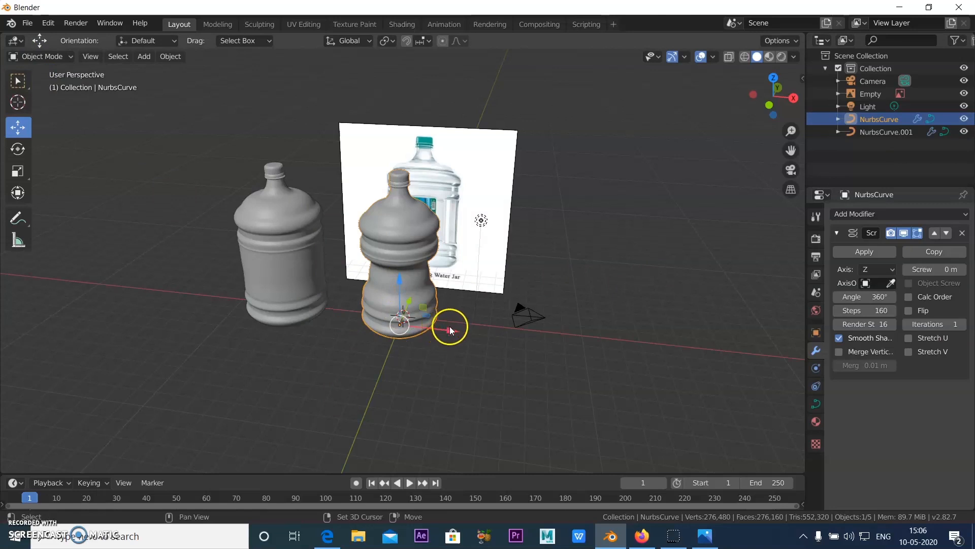
Step: Duplicate the narrow-waisted jar and move the copy along the X axis to the free side of the reference image
key(shift+d)
right_click(451, 330)
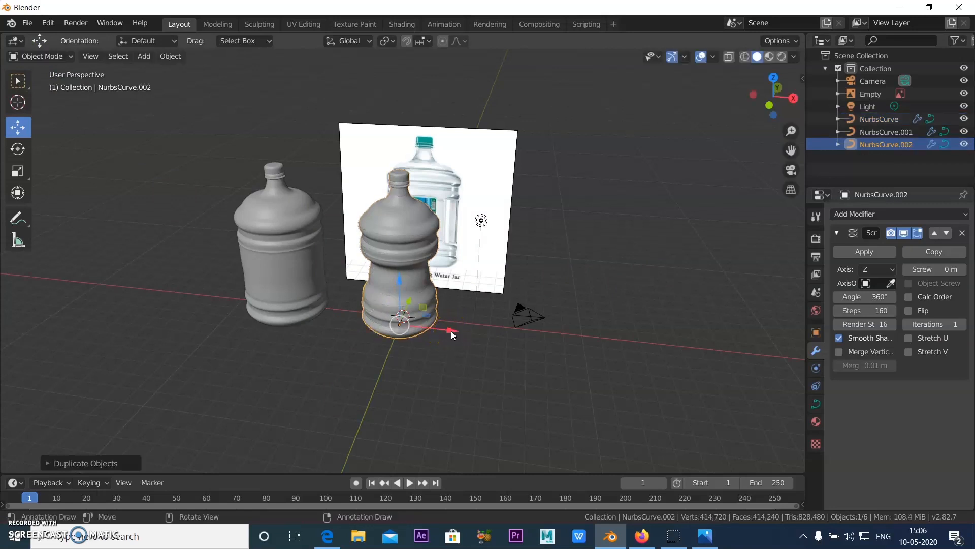
key(g)
key(x)
drag(619, 346, 618, 348)
middle_drag(627, 400, 610, 401)
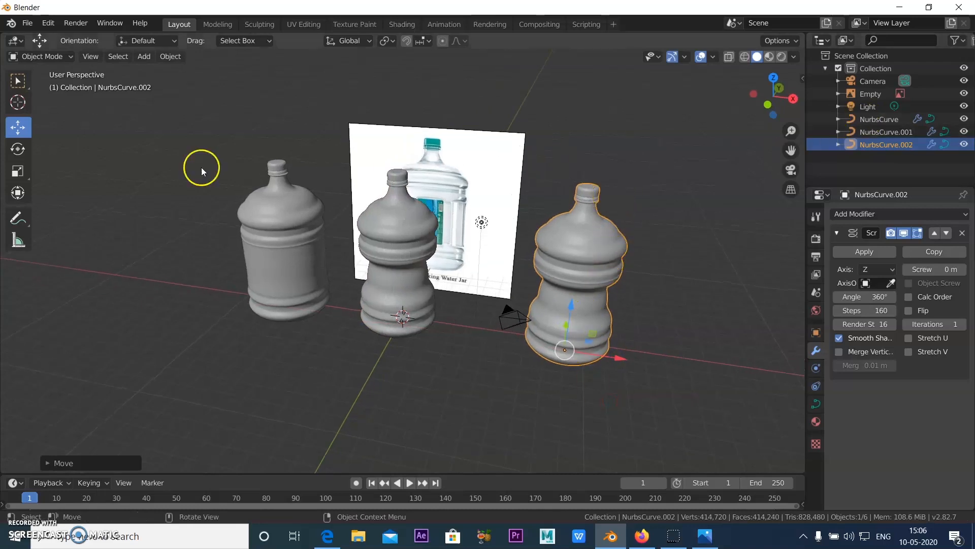
Step: Enter Edit Mode on the copy and delete the profile vertices of its cap, neck and shoulder
click(40, 84)
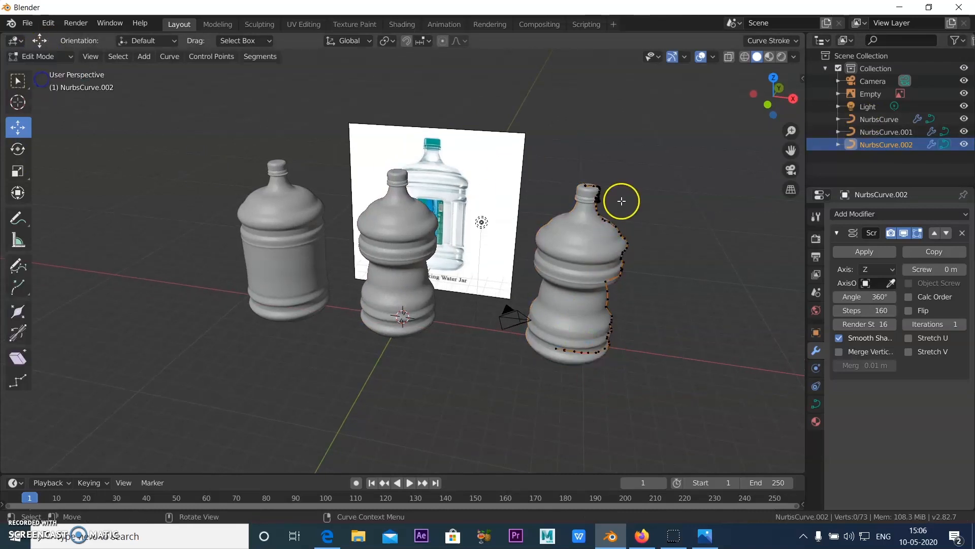
drag(565, 163, 637, 256)
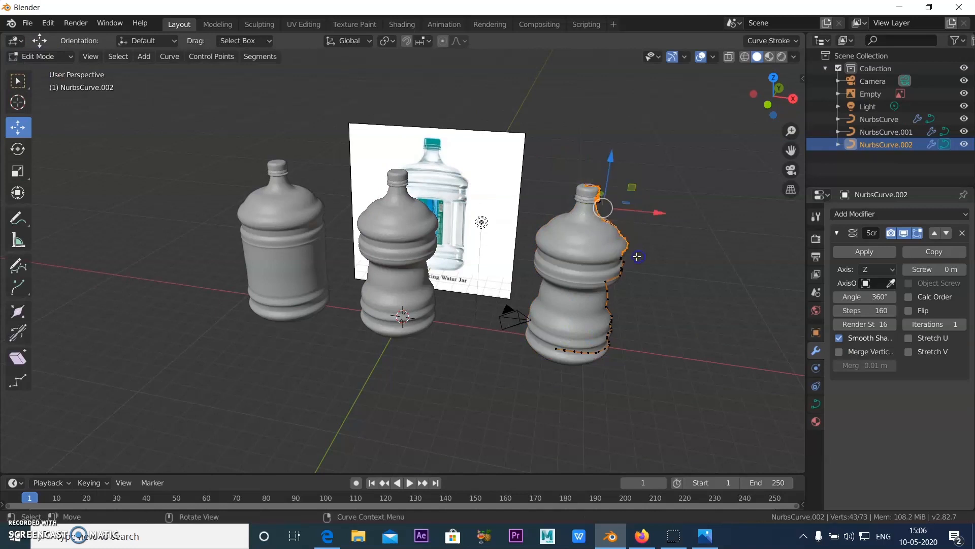
key(x)
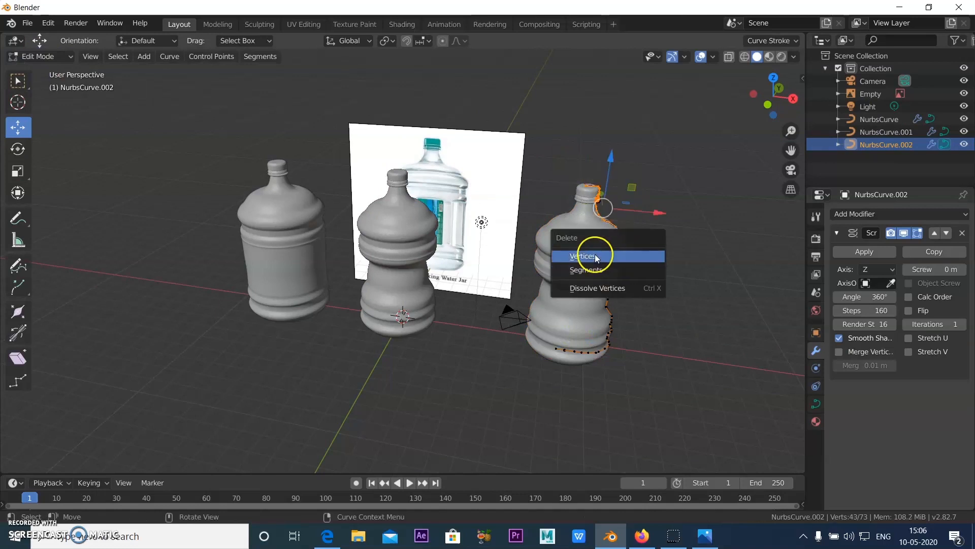
click(595, 258)
middle_drag(672, 344, 634, 285)
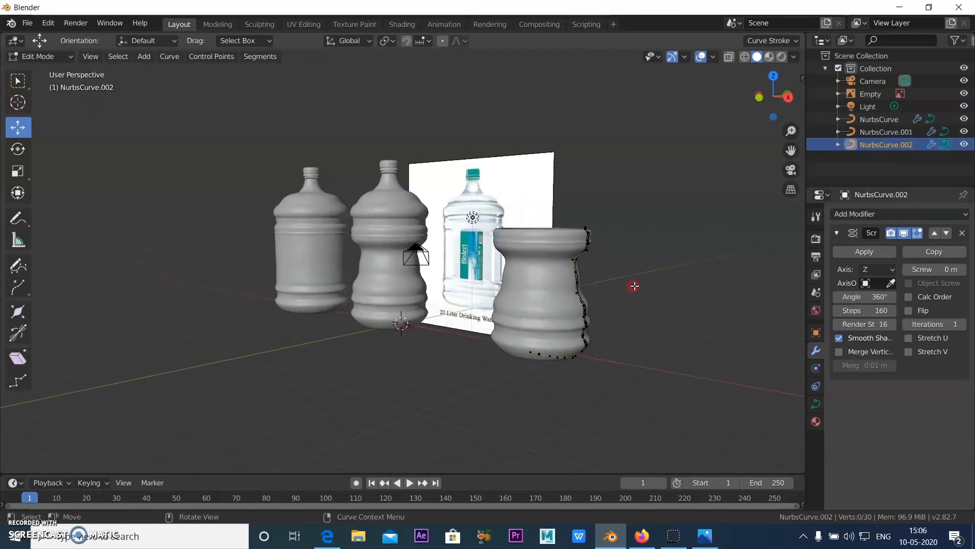
Step: Adjust the point below the copy's open rim and move the lower profile points outward along the X axis to widen the base
drag(622, 260, 639, 274)
middle_drag(636, 333, 648, 347)
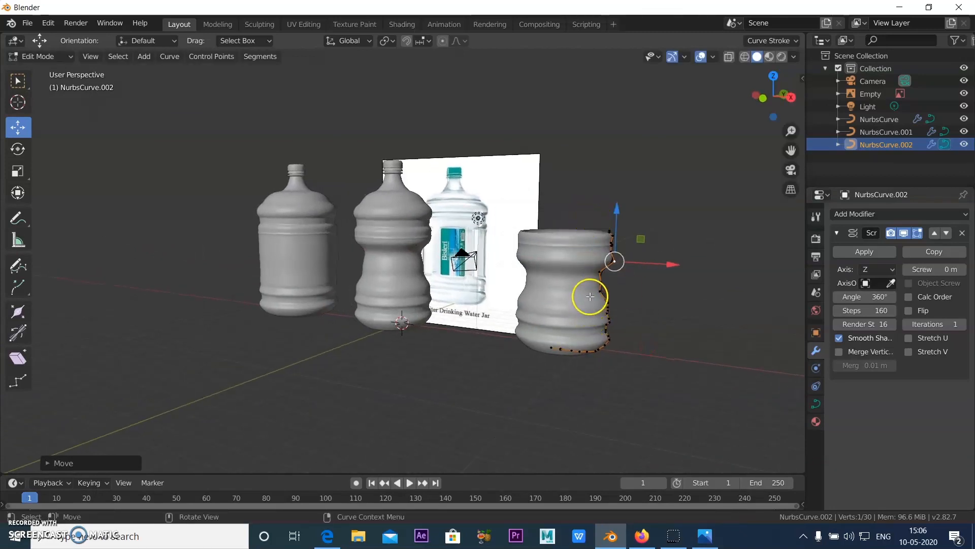
drag(587, 293, 631, 384)
drag(655, 336, 697, 345)
click(677, 359)
middle_drag(677, 359, 620, 393)
Step: Raise the copy's rim points along the Z axis and move its waist points outward along the X axis
drag(484, 202, 642, 253)
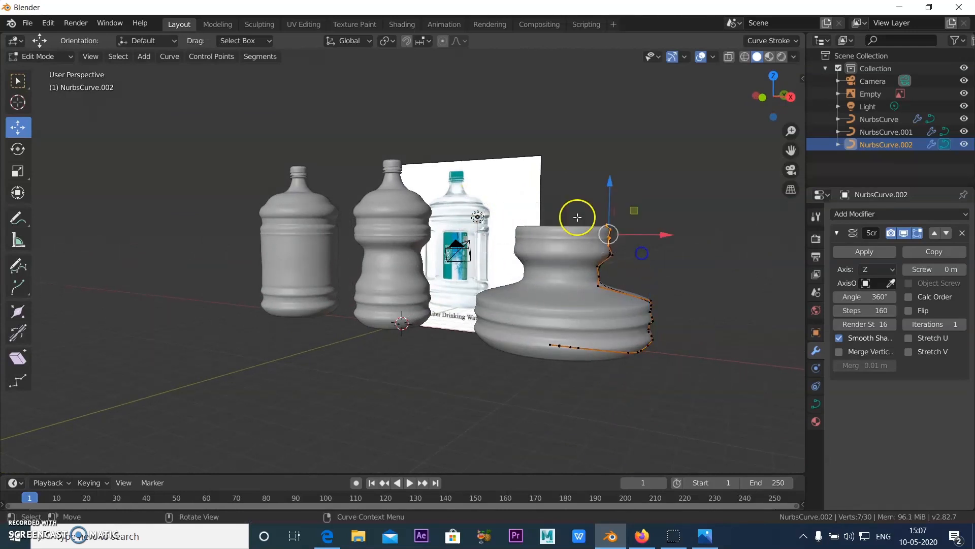
drag(612, 184, 612, 110)
drag(586, 249, 589, 257)
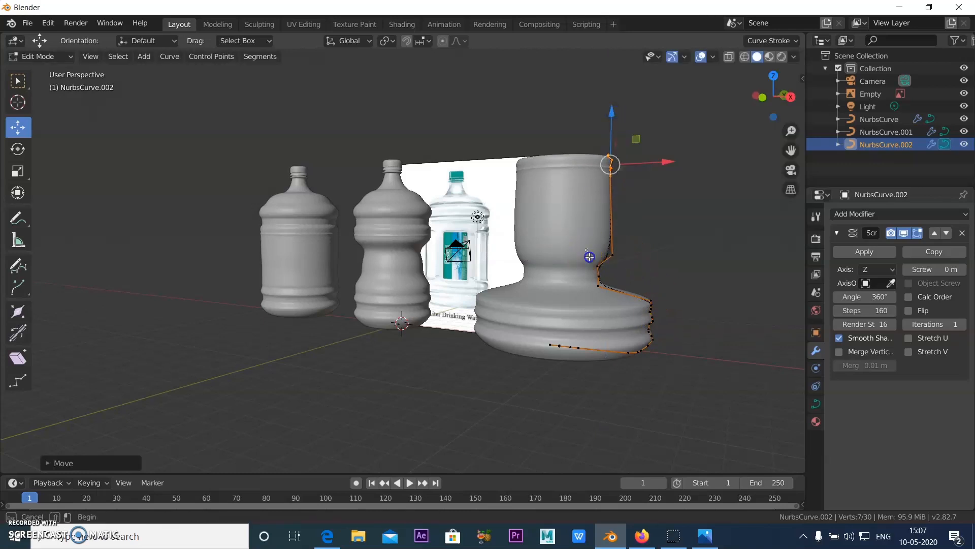
drag(603, 291, 603, 291)
middle_drag(686, 285, 699, 286)
drag(655, 276, 715, 276)
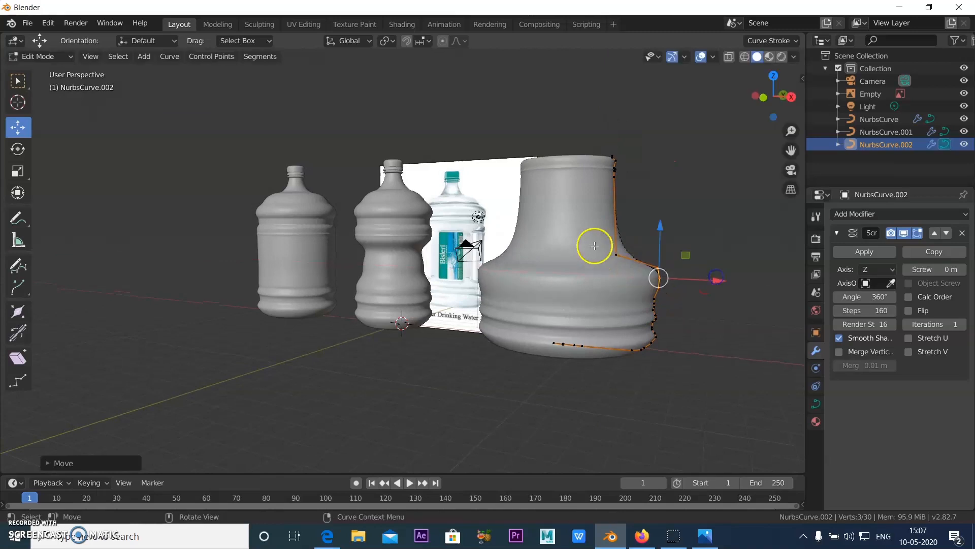
Step: Move the profile point above the former waist about 1.8 m outward along the X axis
click(616, 254)
key(g)
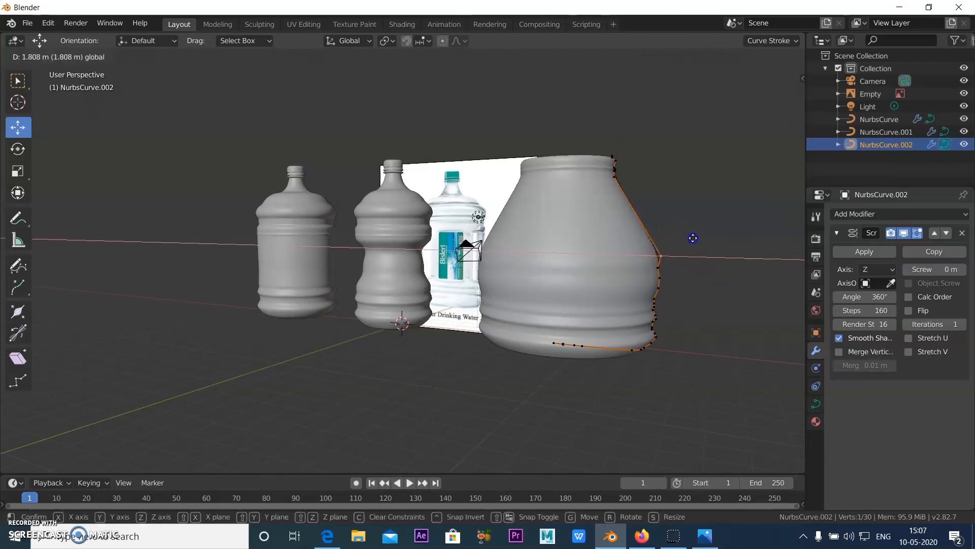
click(692, 237)
middle_drag(675, 285, 658, 319)
Step: Raise the pot's shoulder points along the Z axis and move the belly point slightly outward along the X axis
drag(620, 224, 679, 308)
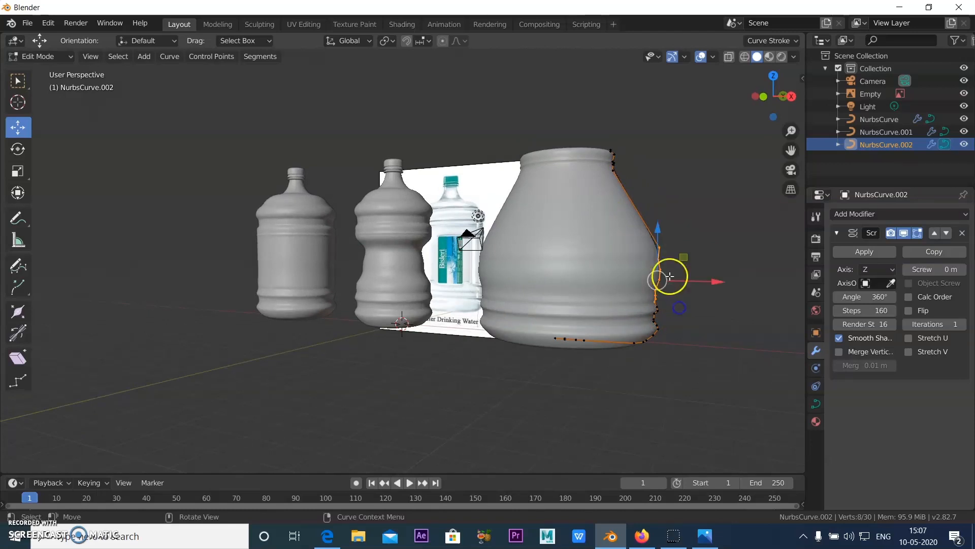
drag(619, 231, 686, 293)
drag(660, 235, 660, 215)
drag(688, 297, 640, 258)
mouse_move(699, 277)
mouse_down()
mouse_move(706, 286)
mouse_move(706, 275)
mouse_up()
click(707, 307)
Step: Delete two vertices on the pot's upper belly to smooth the curve
click(661, 272)
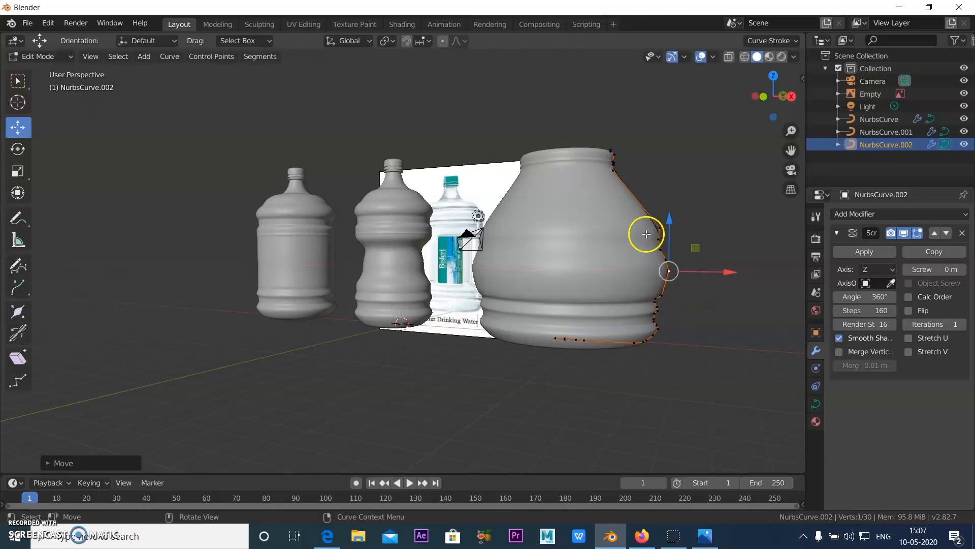
shift+click(665, 248)
key(x)
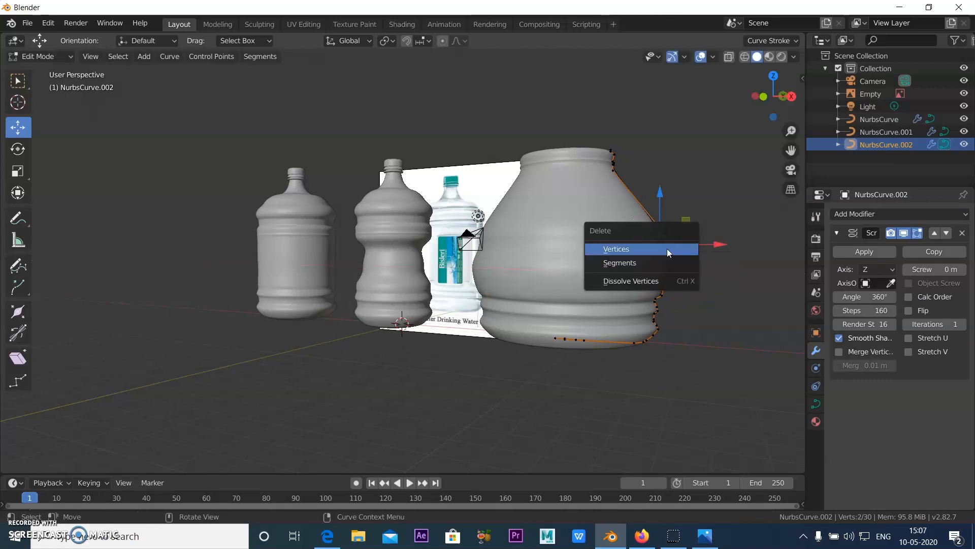
click(607, 248)
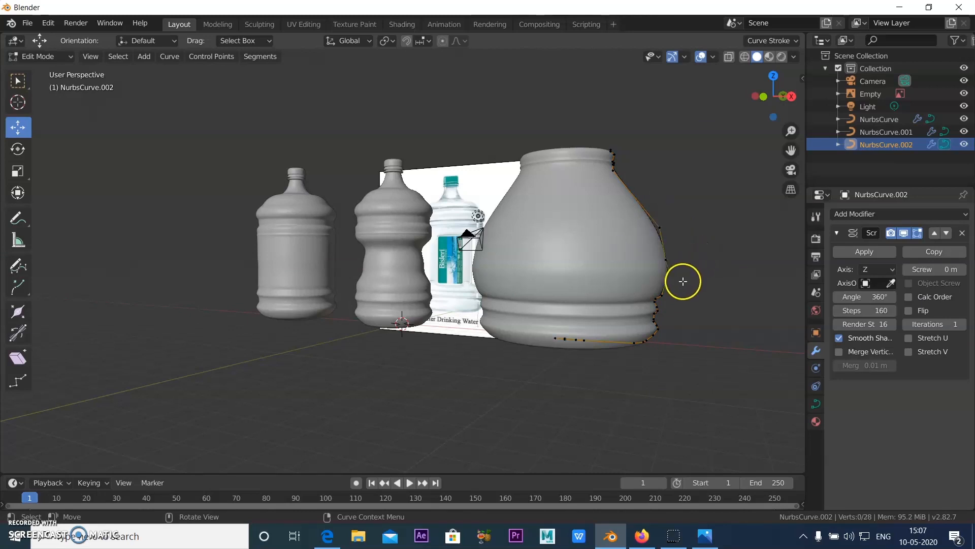
middle_drag(672, 305, 662, 350)
Step: Select the pot's rim points and lower them along the Z axis to shorten the neck
click(626, 193)
drag(620, 141, 621, 167)
middle_drag(670, 327, 715, 326)
middle_drag(567, 343, 630, 167)
drag(630, 167, 632, 176)
middle_drag(665, 401, 665, 379)
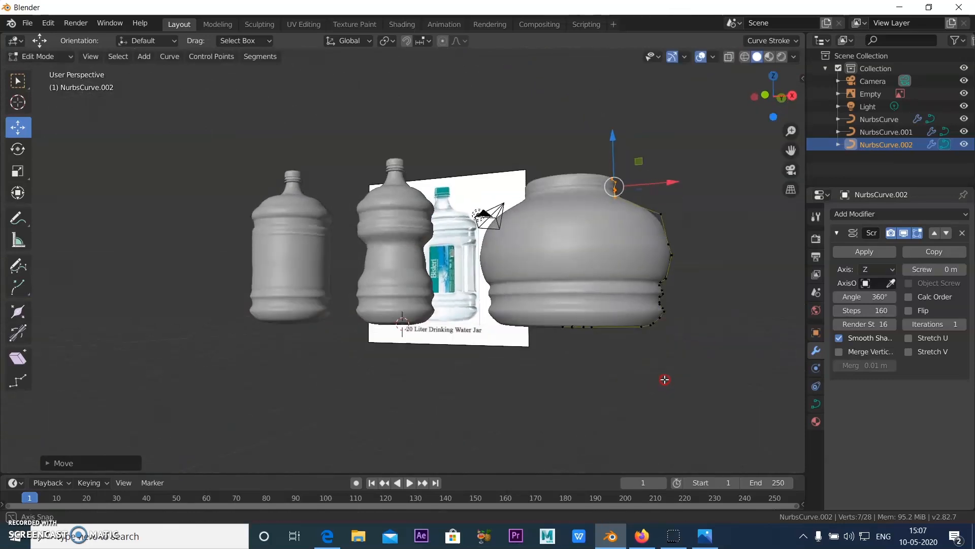
Step: Delete the ribbed band's profile vertices on the pot's lower wall
drag(614, 281, 669, 340)
click(670, 340)
drag(639, 269, 674, 321)
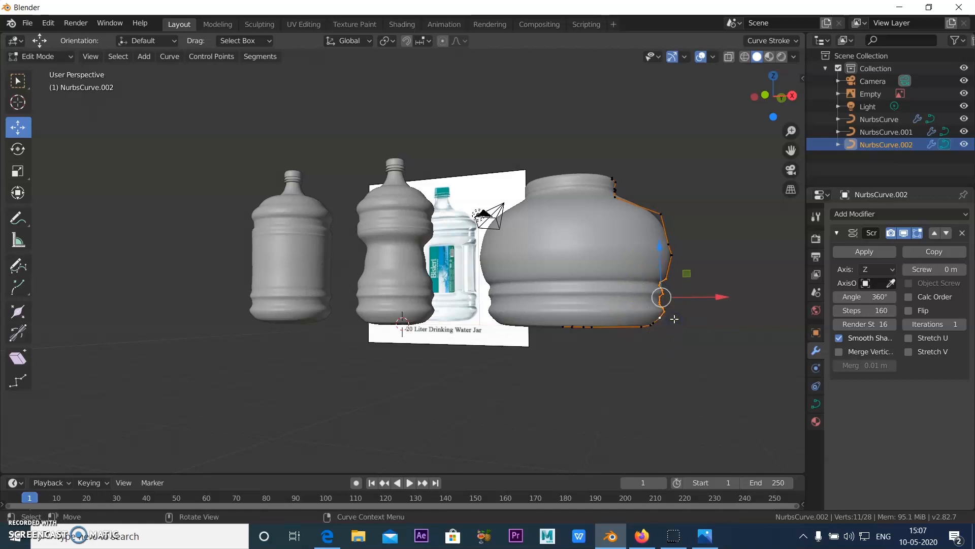
key(x)
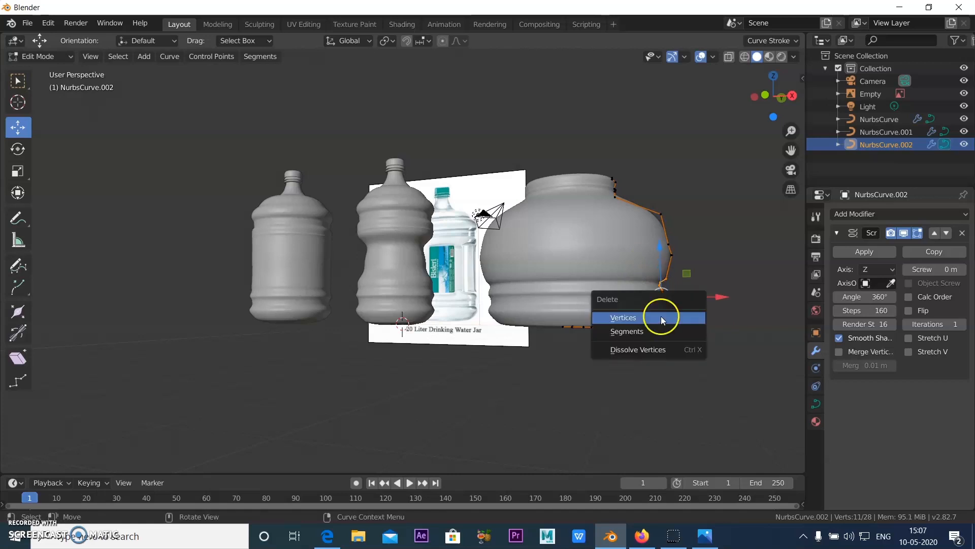
click(661, 316)
mouse_move(673, 335)
middle_down()
mouse_move(665, 337)
mouse_move(666, 307)
mouse_move(673, 335)
mouse_move(625, 304)
mouse_move(674, 323)
middle_up()
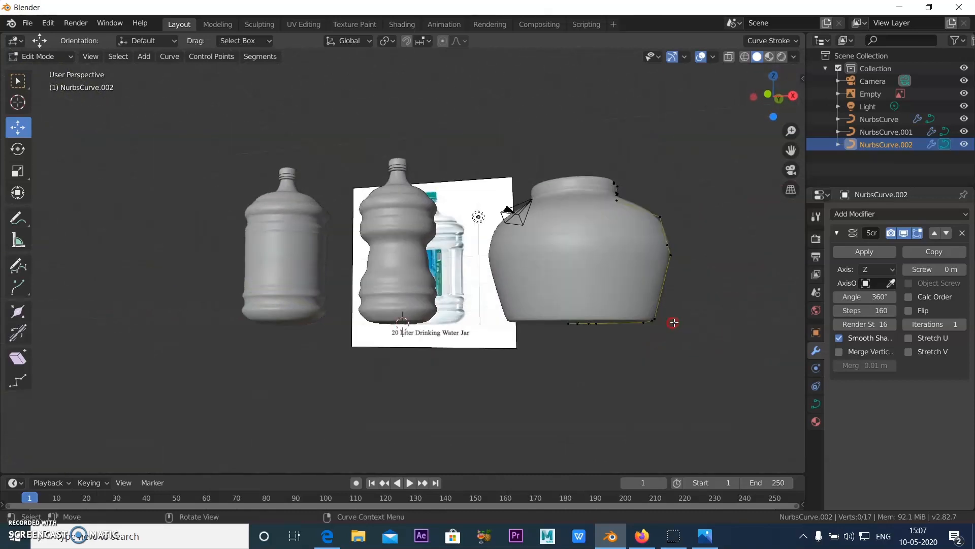
Step: Move the pot's lower wall point outward along the X axis and shift it vertically to round the lower body
click(655, 314)
drag(688, 319, 701, 317)
drag(658, 280, 673, 264)
middle_drag(681, 360, 664, 279)
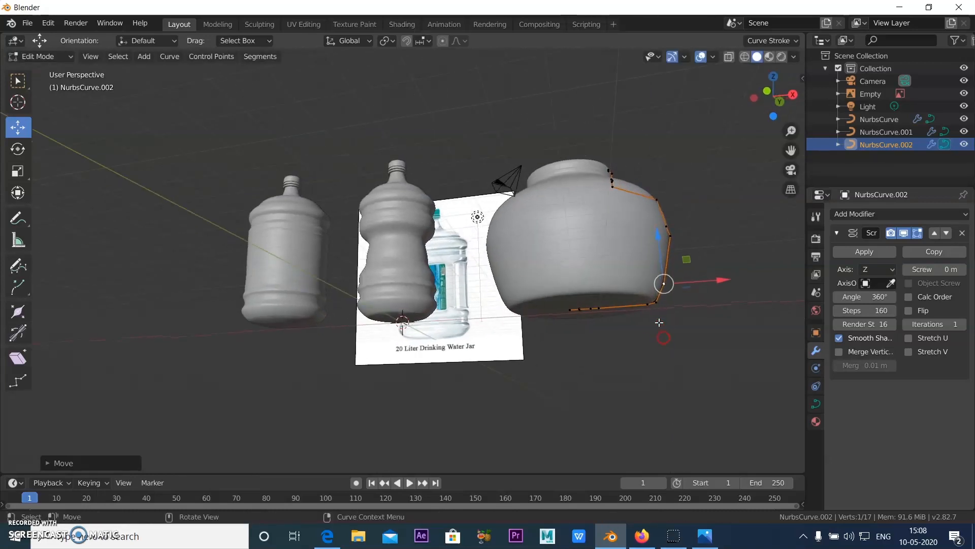
Step: Shift the pot's base corner point along the X axis and lower the adjacent bottom point along the Z axis
click(660, 303)
drag(694, 302, 690, 304)
click(631, 336)
mouse_move(631, 335)
middle_down()
mouse_move(651, 403)
mouse_move(634, 405)
mouse_move(619, 357)
mouse_move(626, 350)
middle_up()
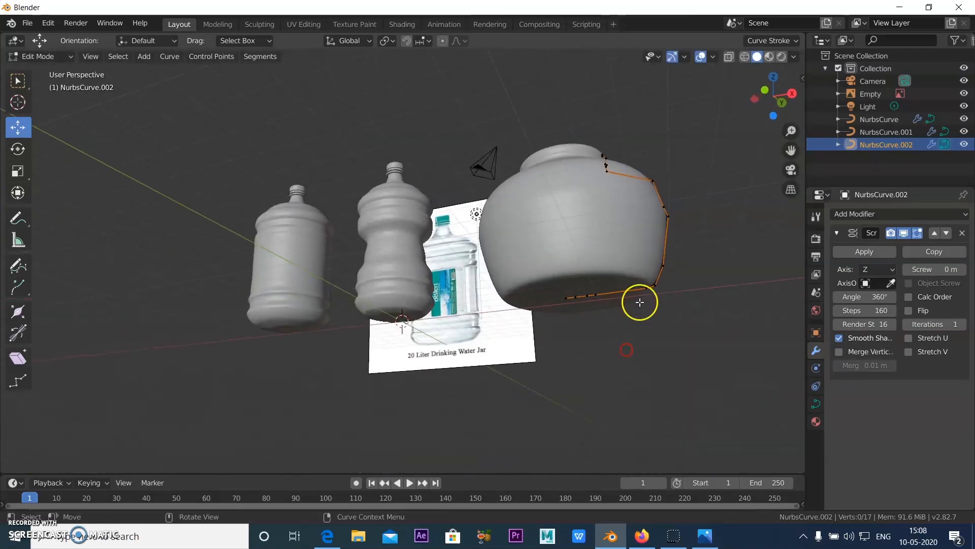
drag(644, 261, 639, 270)
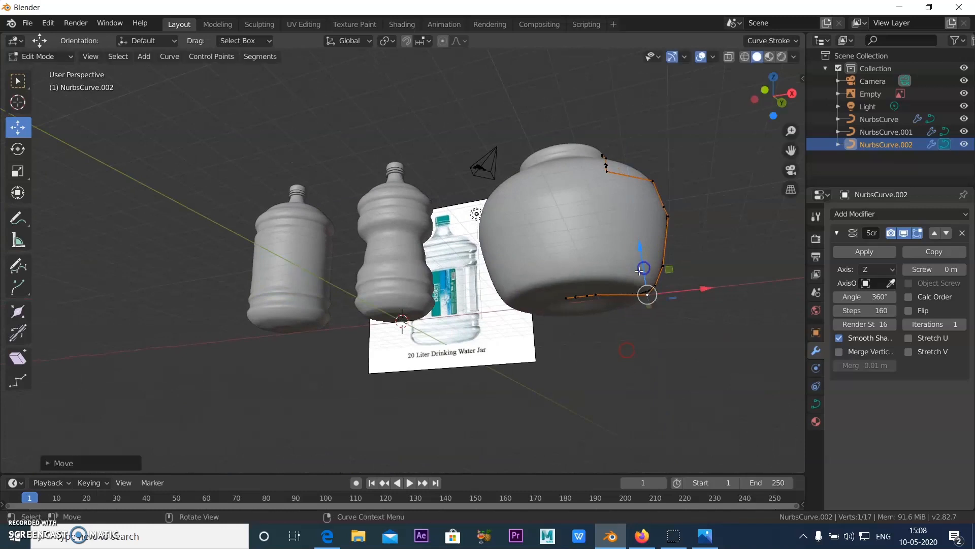
Step: Lower the outermost of the pot's inner bottom points along the Z axis
click(599, 294)
key(g)
key(z)
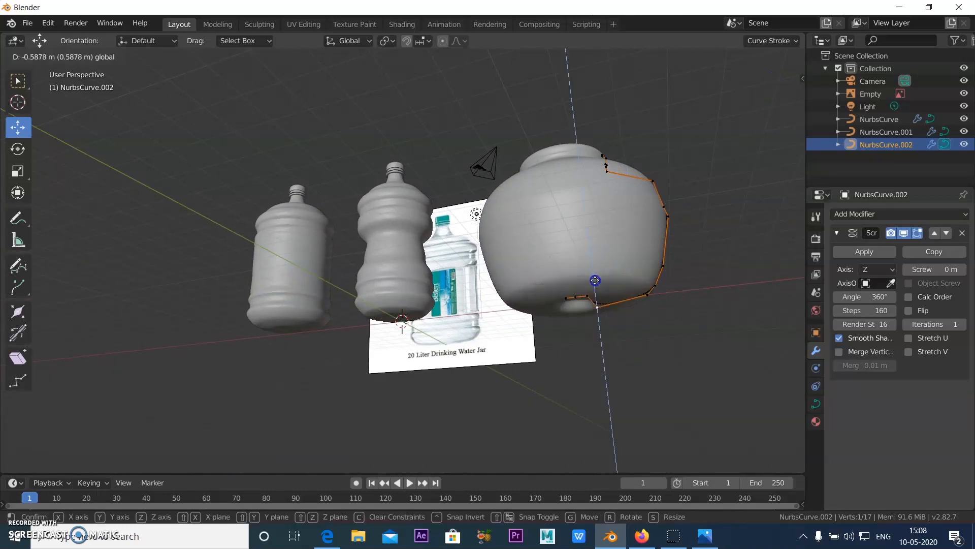
click(596, 277)
middle_drag(596, 277, 594, 284)
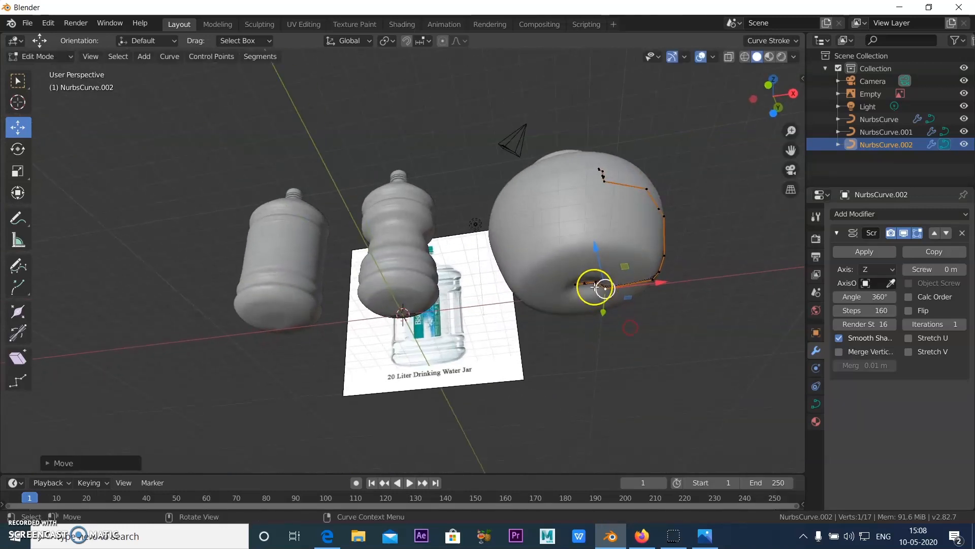
Step: Lower the next two bottom points toward the pot's centre along the Z axis to flatten the base
click(625, 369)
key(g)
key(z)
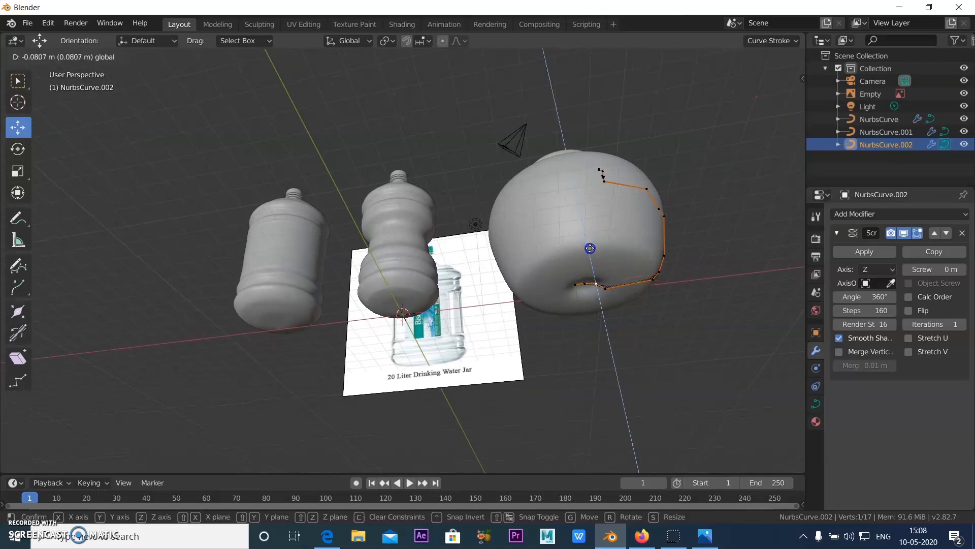
click(591, 249)
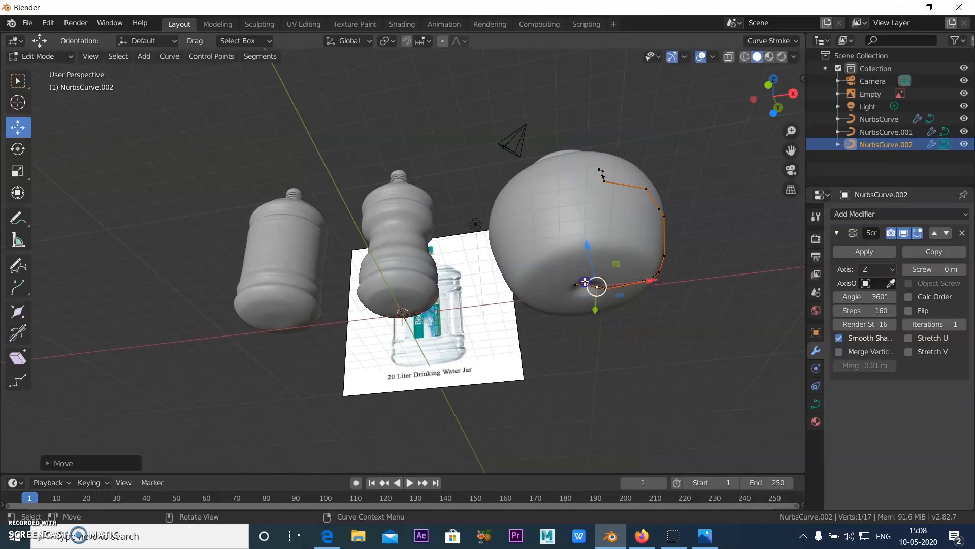
click(586, 282)
key(g)
key(z)
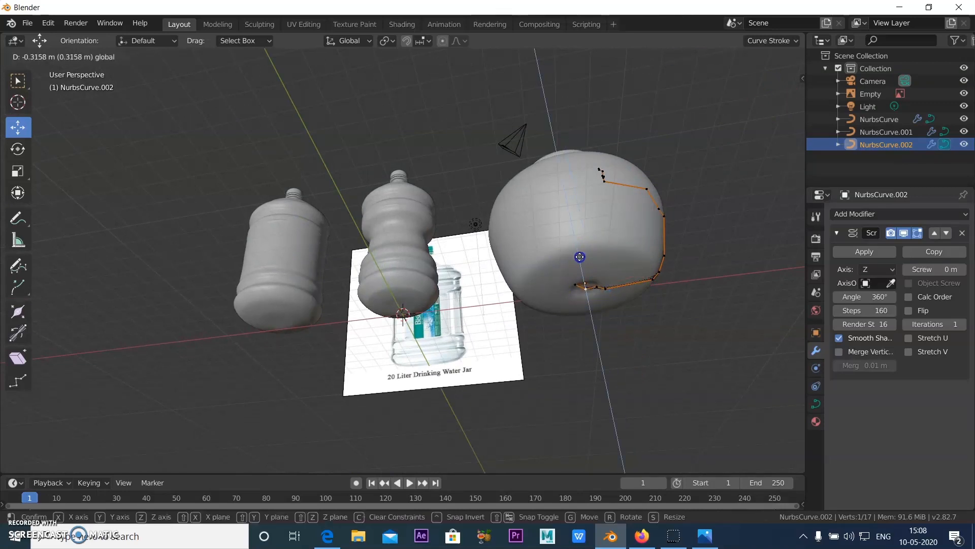
click(580, 255)
middle_drag(580, 255, 551, 350)
Step: Move a belly point slightly outward along the X axis and lower a side point along the Z axis to round the pot
scroll(552, 350, up, 3)
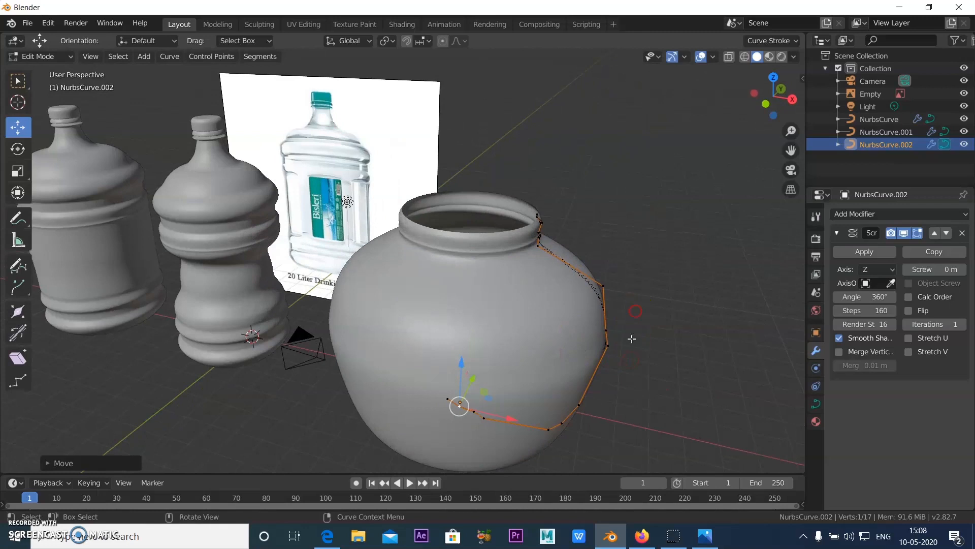
click(608, 331)
drag(645, 338, 650, 342)
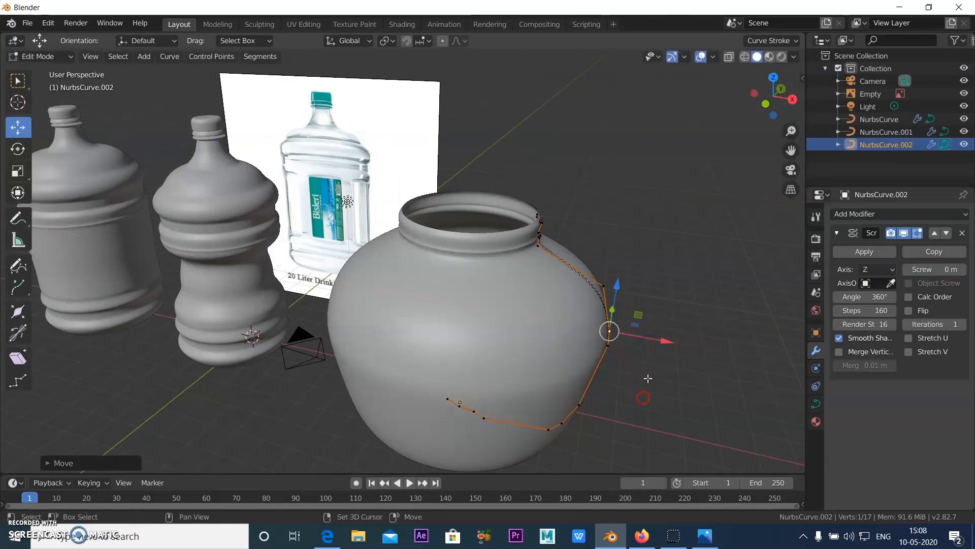
middle_drag(631, 381, 619, 283)
click(618, 274)
drag(618, 228, 617, 303)
middle_drag(616, 302, 489, 337)
scroll(595, 355, down, 2)
scroll(502, 349, up, 1)
mouse_move(507, 373)
shift+middle_down()
mouse_move(499, 374)
mouse_move(508, 378)
shift+middle_up()
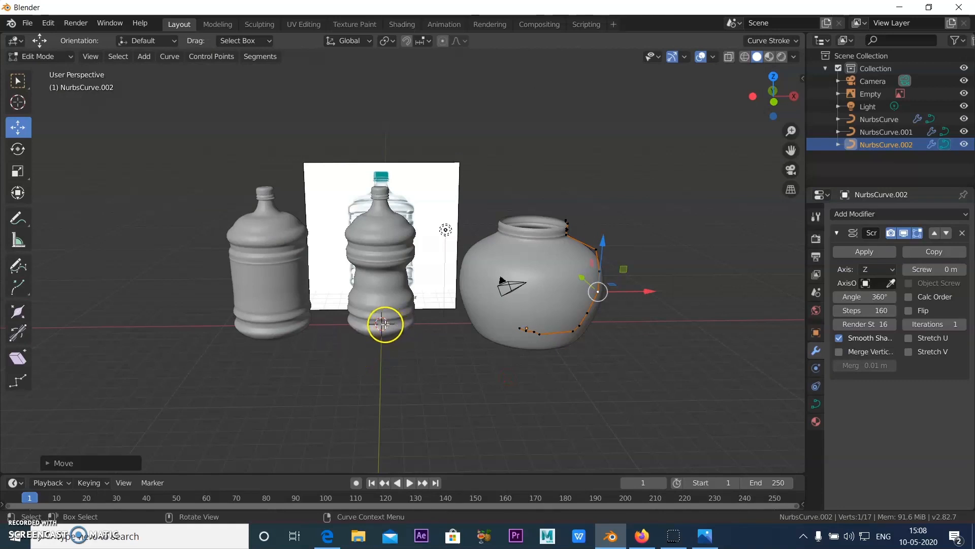